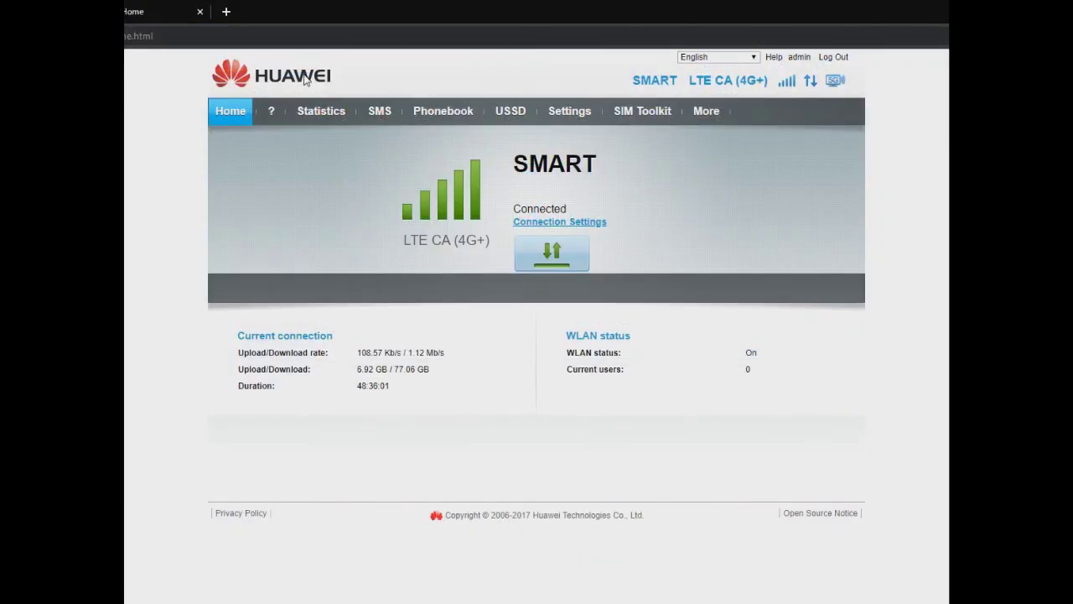
- Go to Settings > Security > Device Management in the Huawei router admin
click(588, 123)
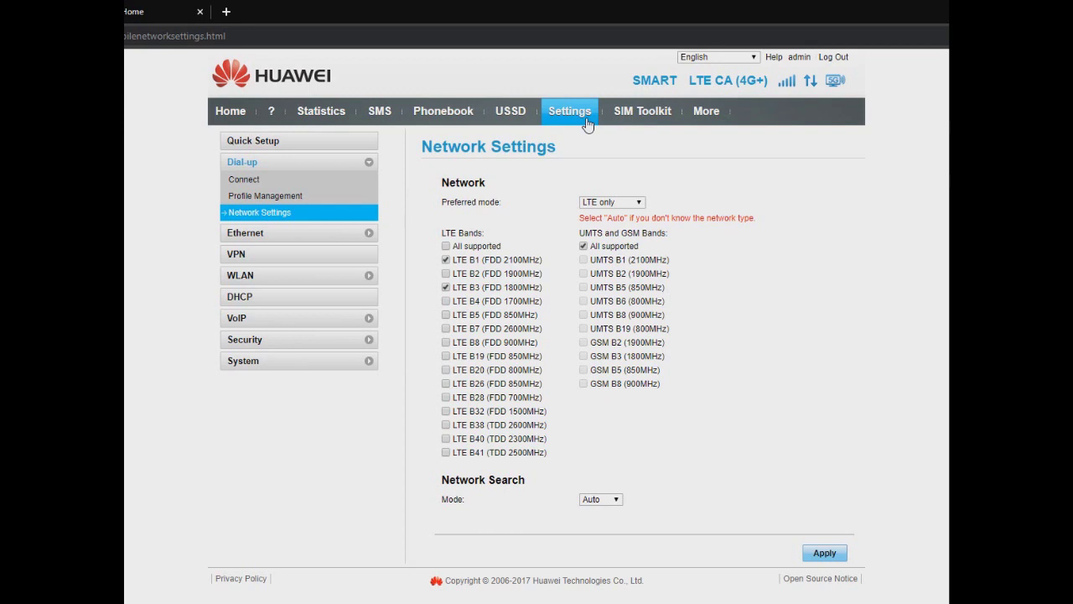
click(307, 344)
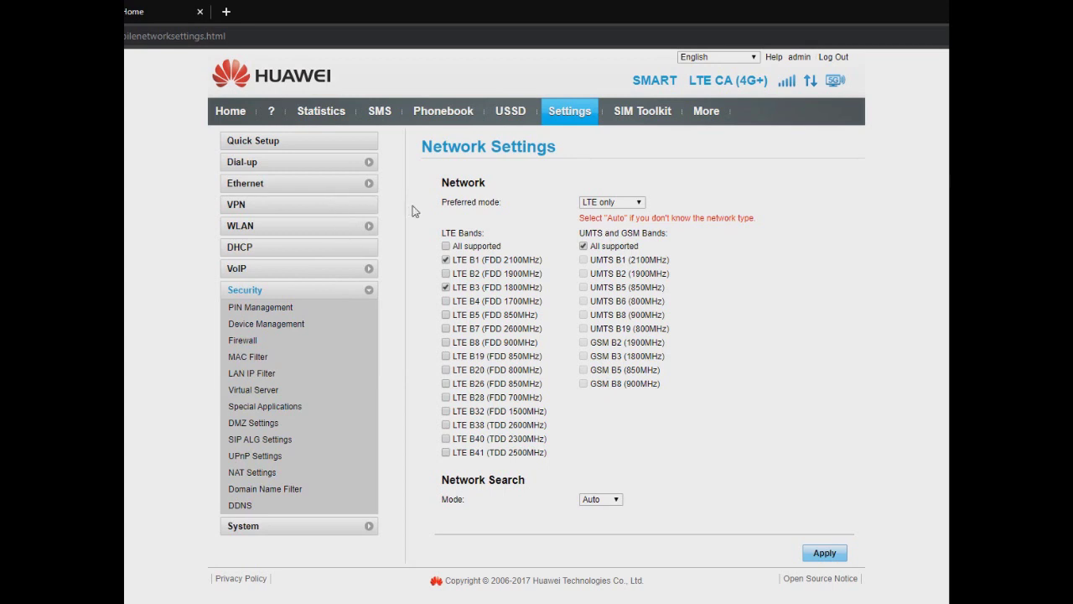
click(285, 325)
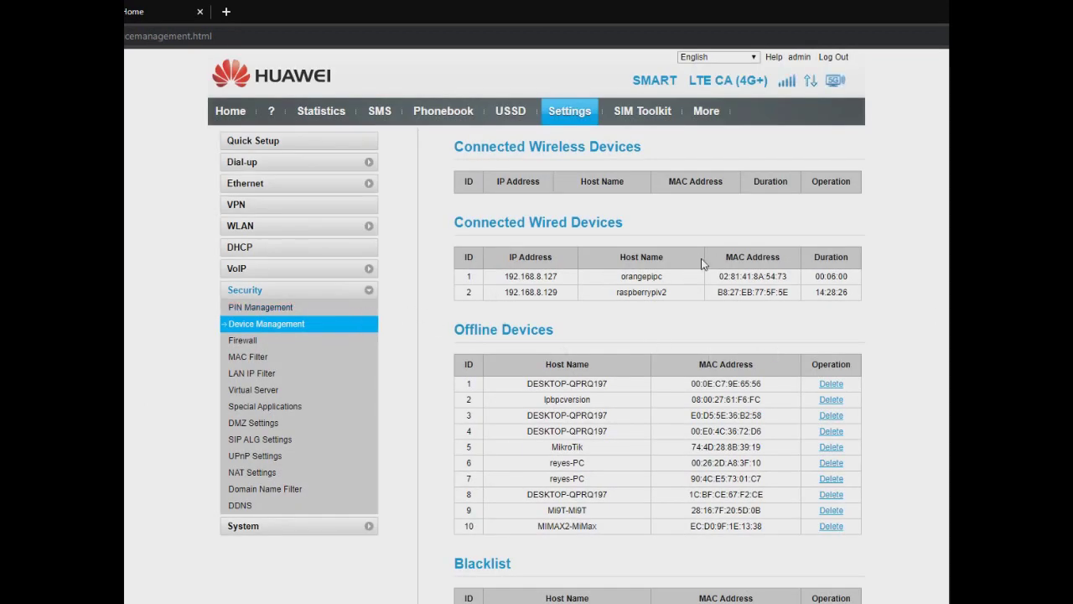
- Note the wired device orangepipc and its IP address 192.168.8.127
drag(679, 285, 608, 280)
click(609, 280)
drag(559, 277, 503, 277)
drag(673, 295, 526, 277)
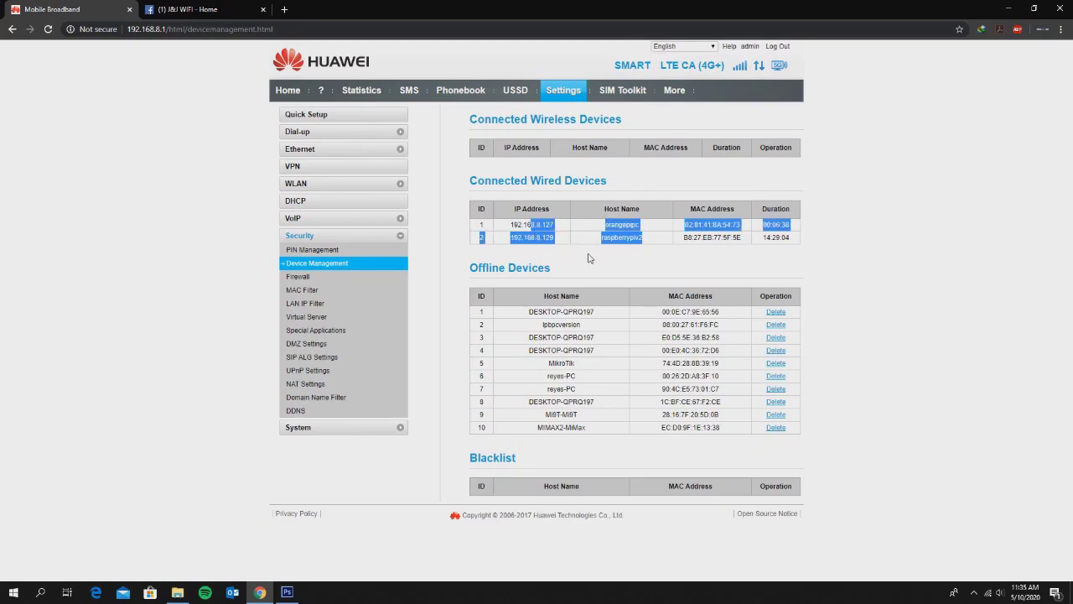
click(564, 224)
drag(563, 224, 562, 227)
click(562, 227)
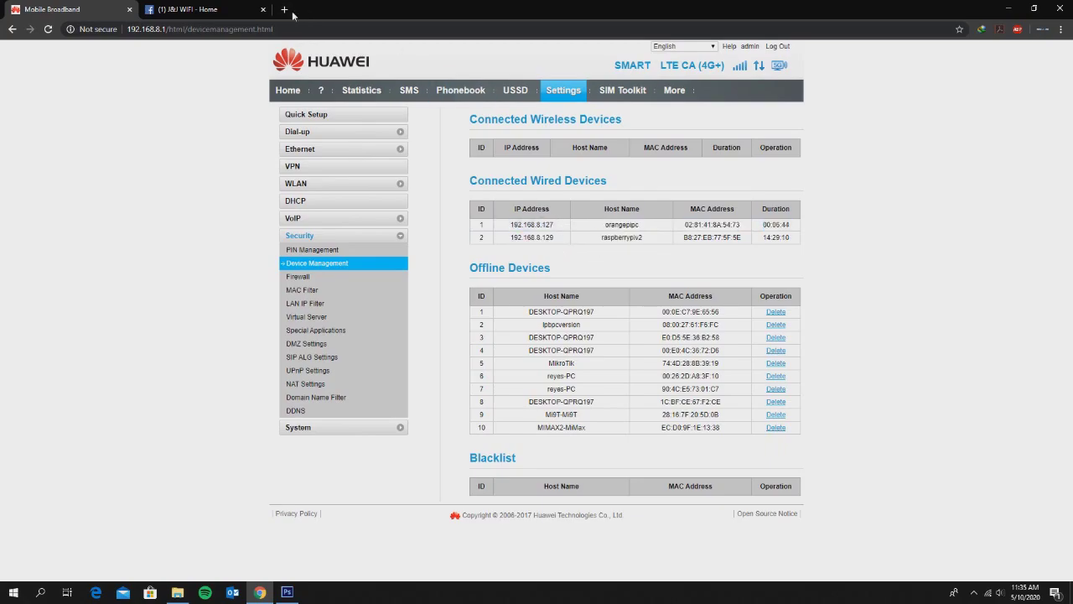
- Load 192.168.8.127 in a new Chrome tab
click(284, 9)
text(192.168.8.1)
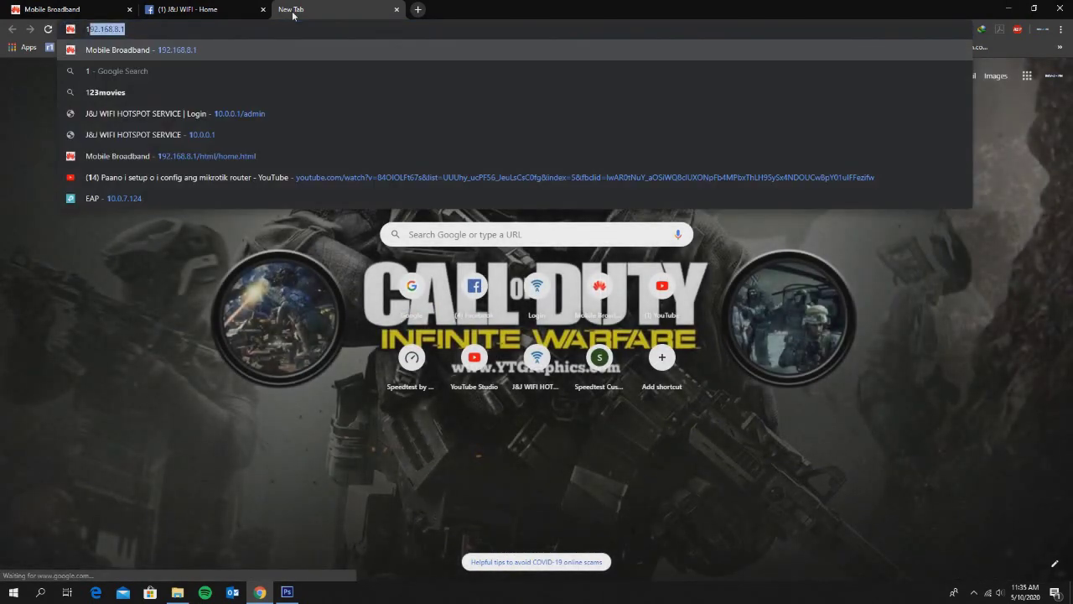
text(27)
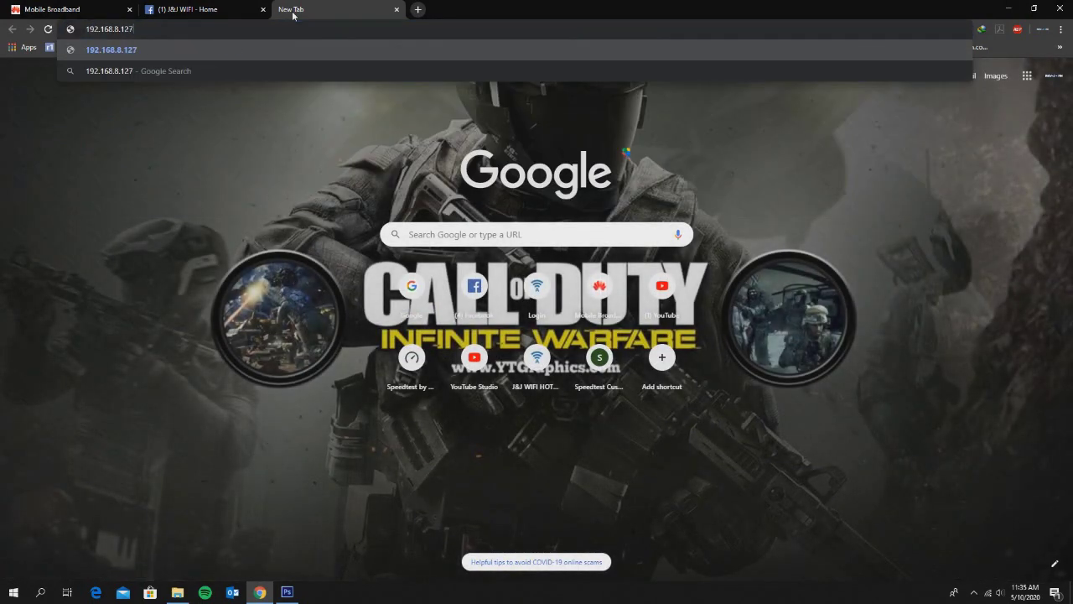
key(Return)
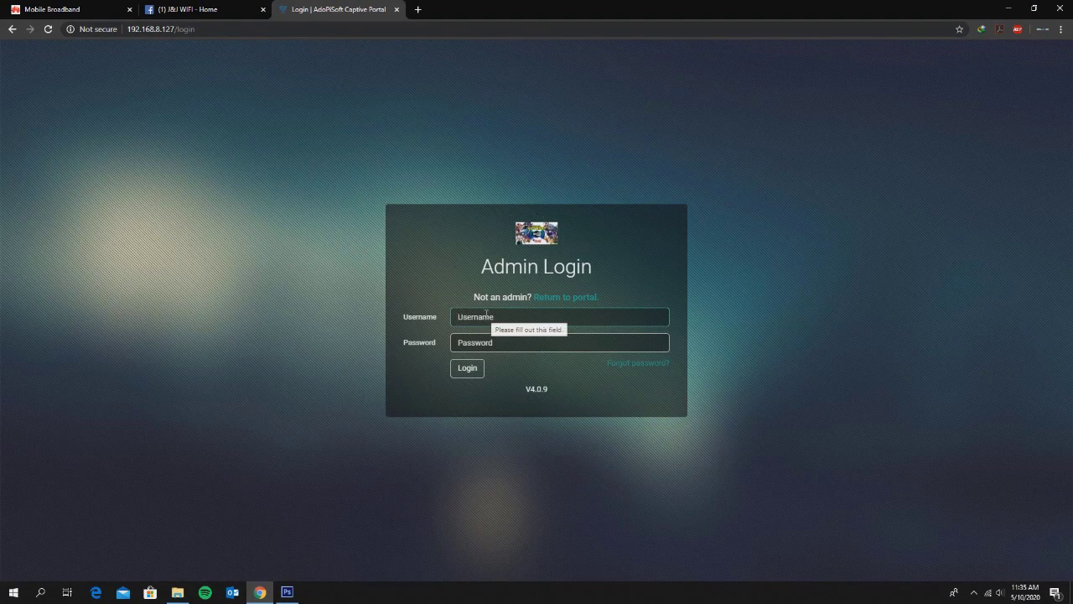
- Log in to the AdoPiSoft admin with the admin username and password
text(admin)
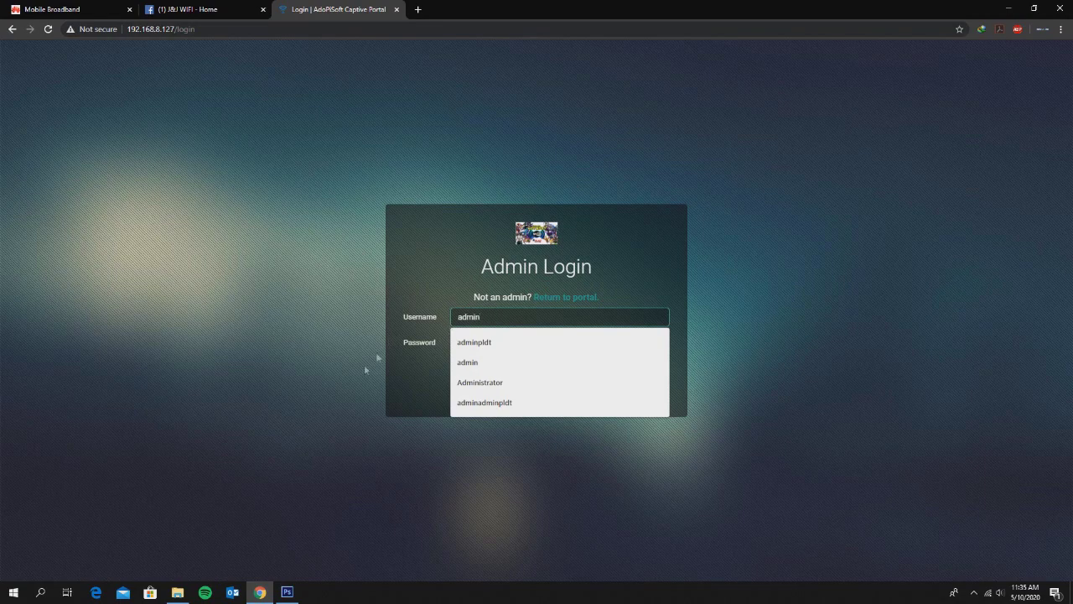
click(396, 388)
click(533, 349)
text(a)
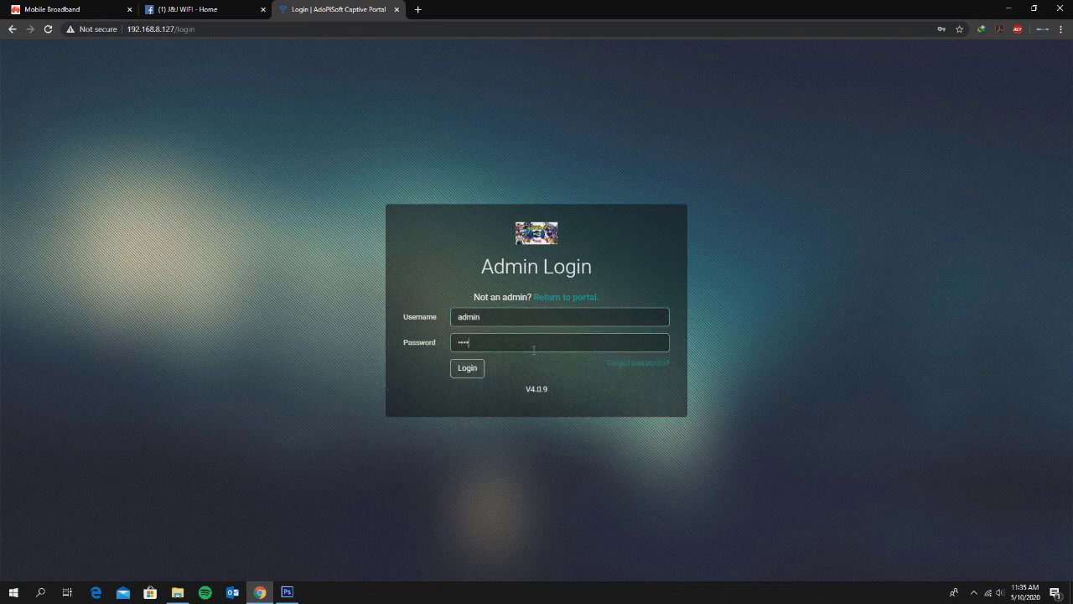
text(dmin)
click(467, 370)
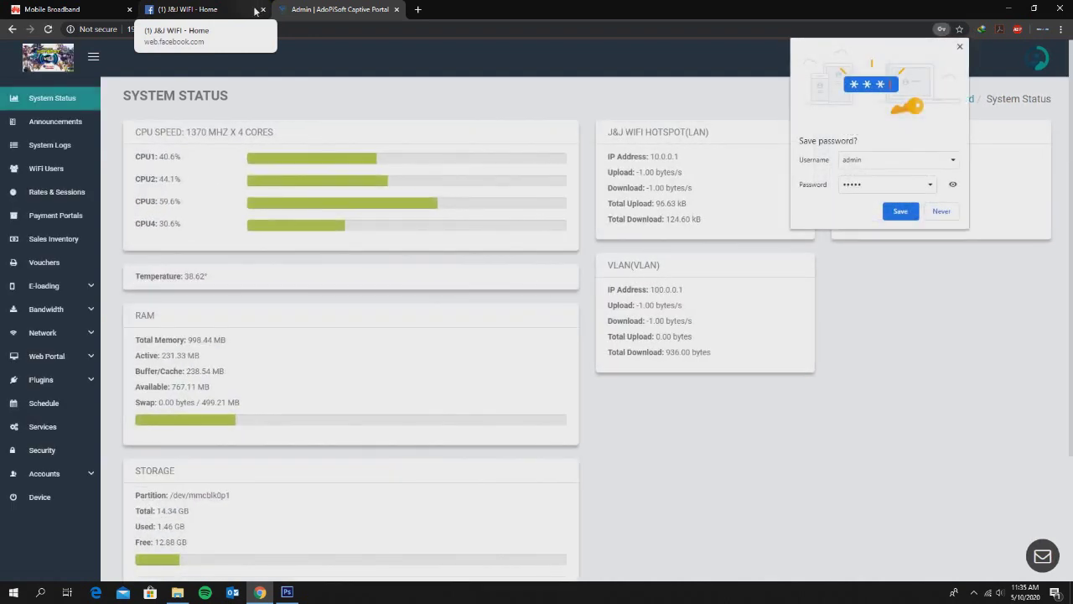
- Decline saving the password and open Network > Interfaces
click(939, 211)
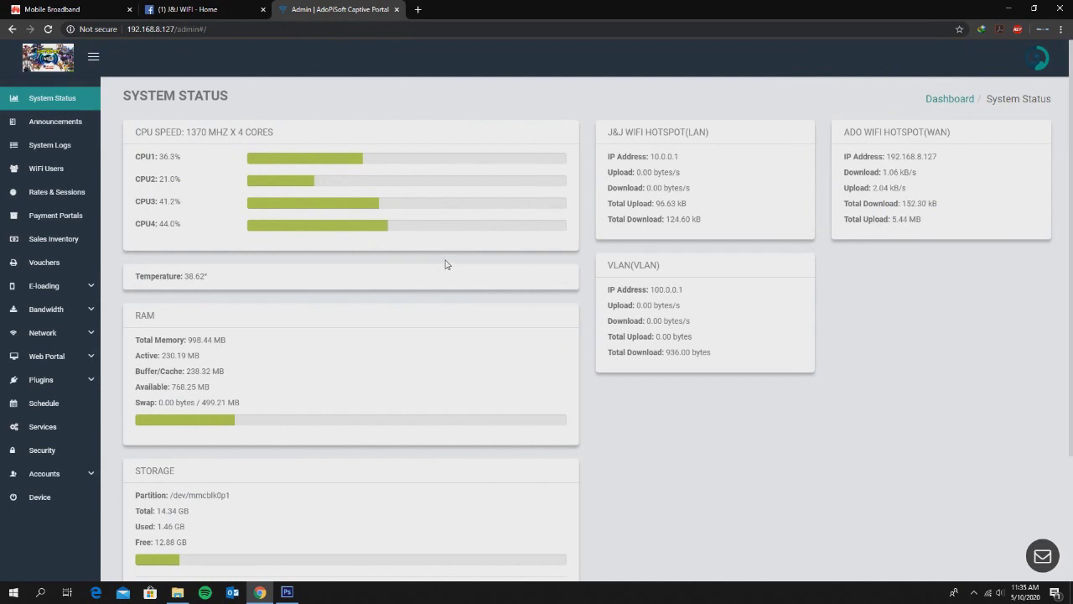
scroll(445, 264, down, 3)
scroll(445, 264, up, 3)
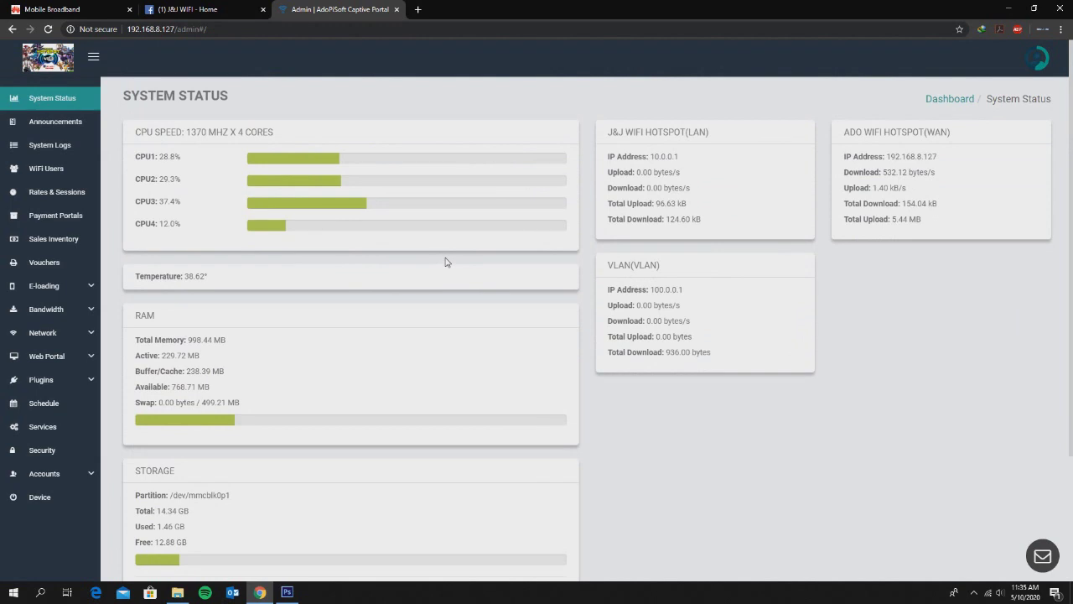
click(75, 334)
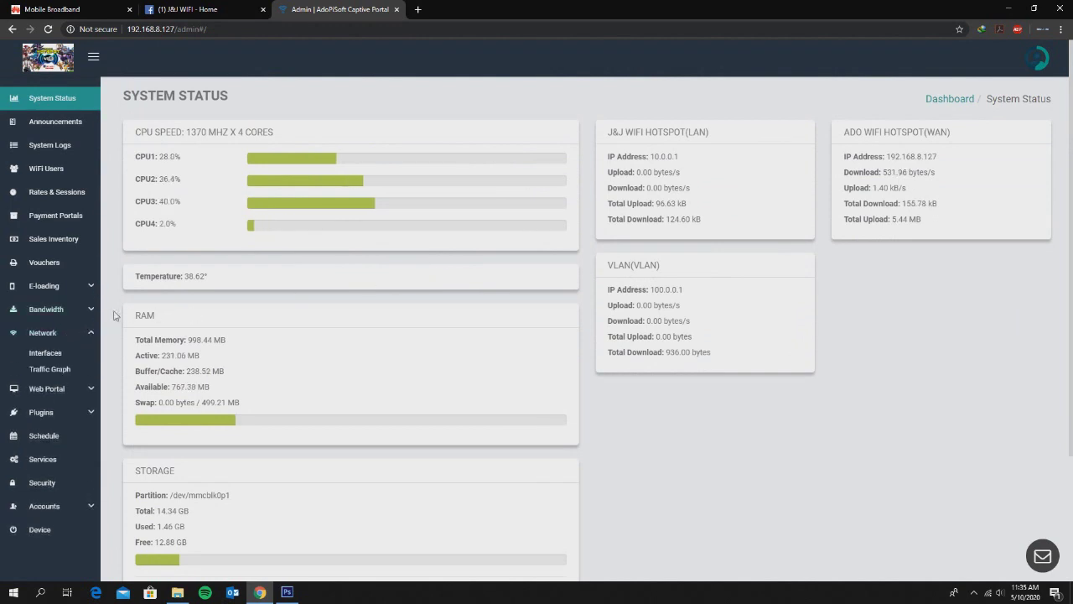
click(46, 353)
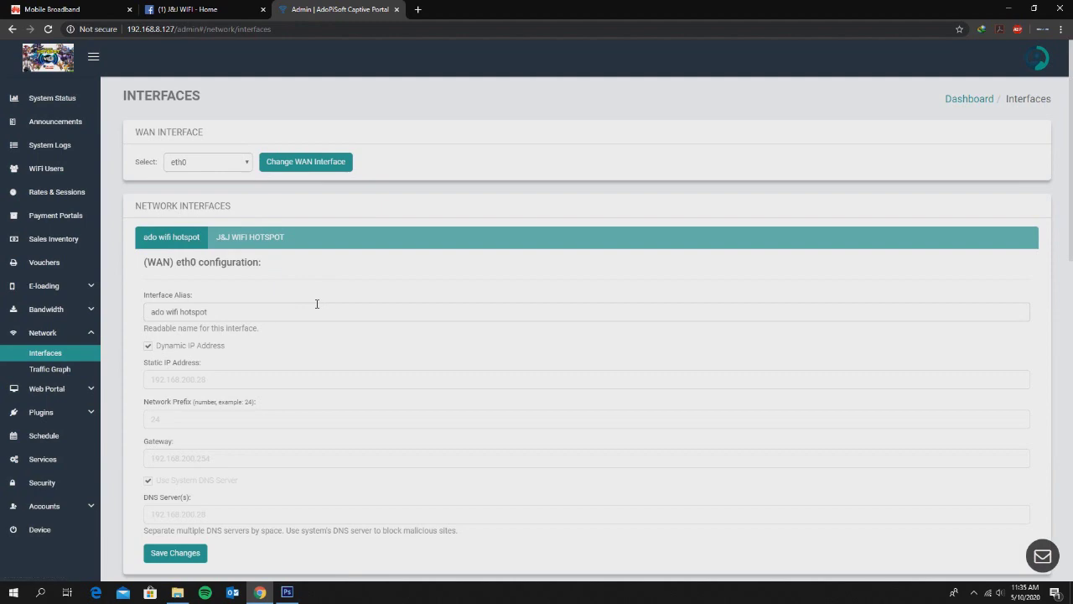
- Change the eth0 Interface Alias from 'ado wifi hotspot' to 'WAN ADO' and save
scroll(315, 302, down, 3)
scroll(317, 306, up, 5)
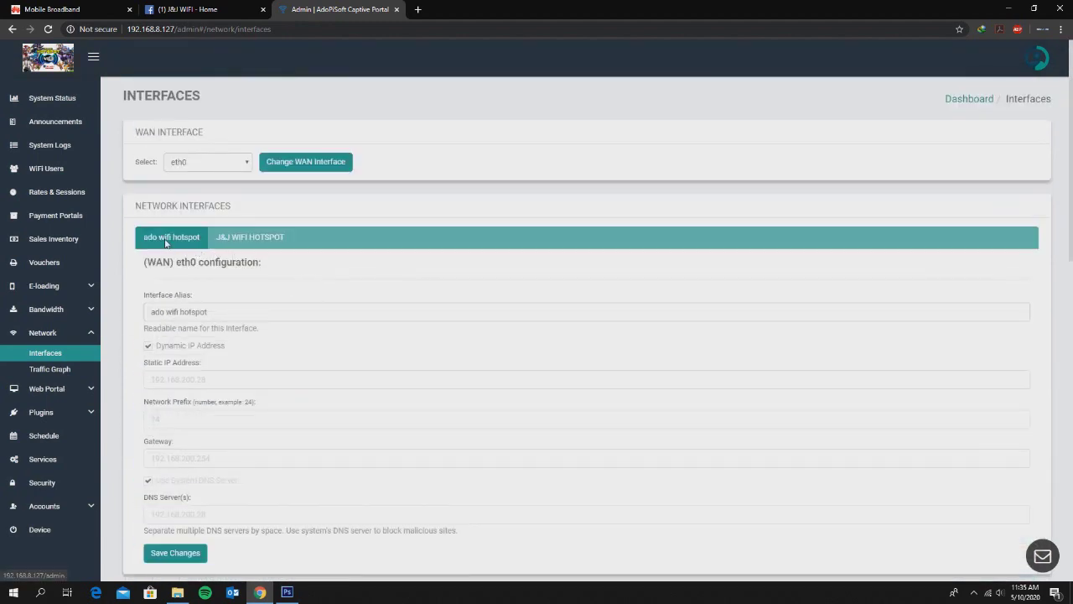
click(224, 311)
key(ctrl+a)
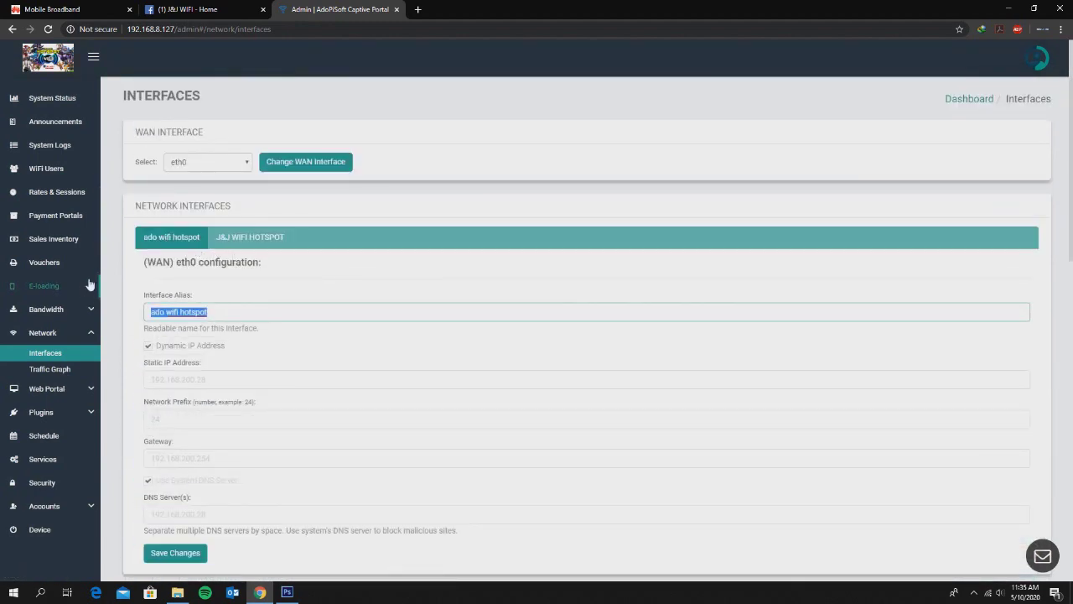
text(WAN ADO)
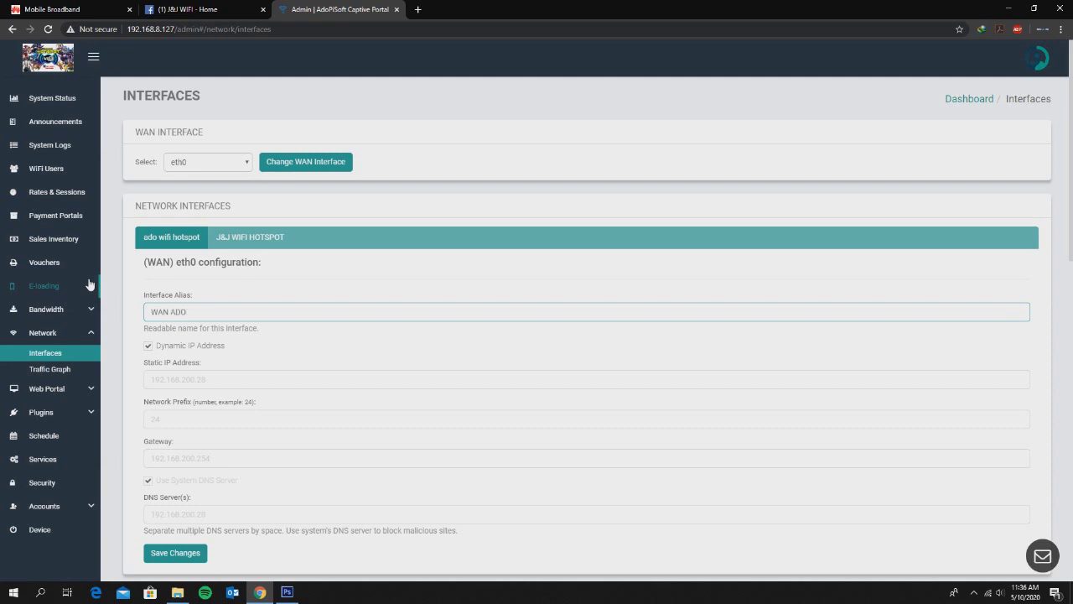
scroll(151, 376, down, 2)
click(172, 366)
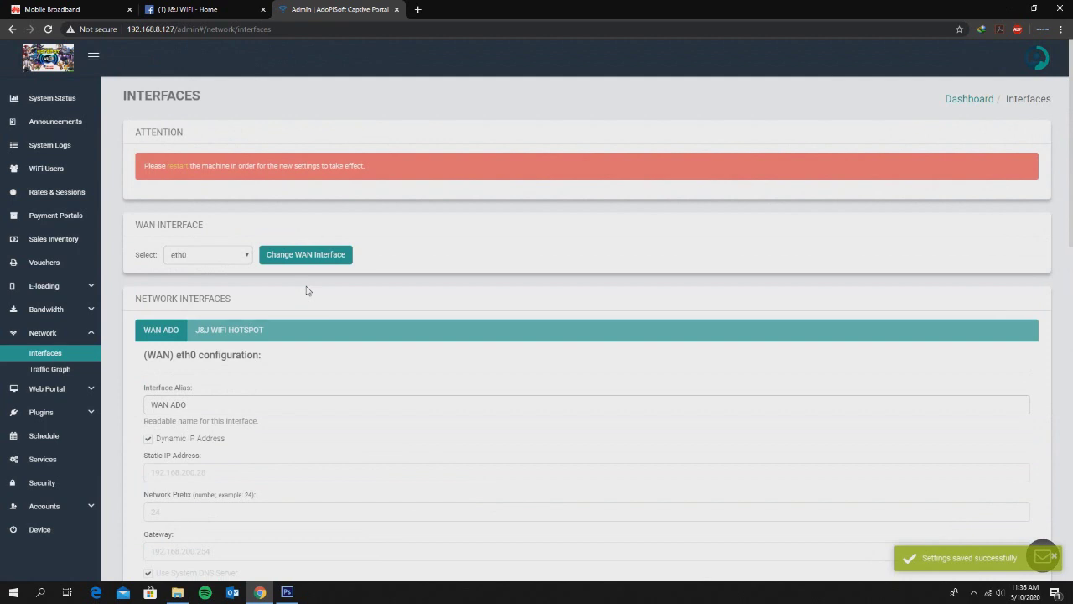
scroll(307, 296, down, 1)
scroll(316, 288, down, 2)
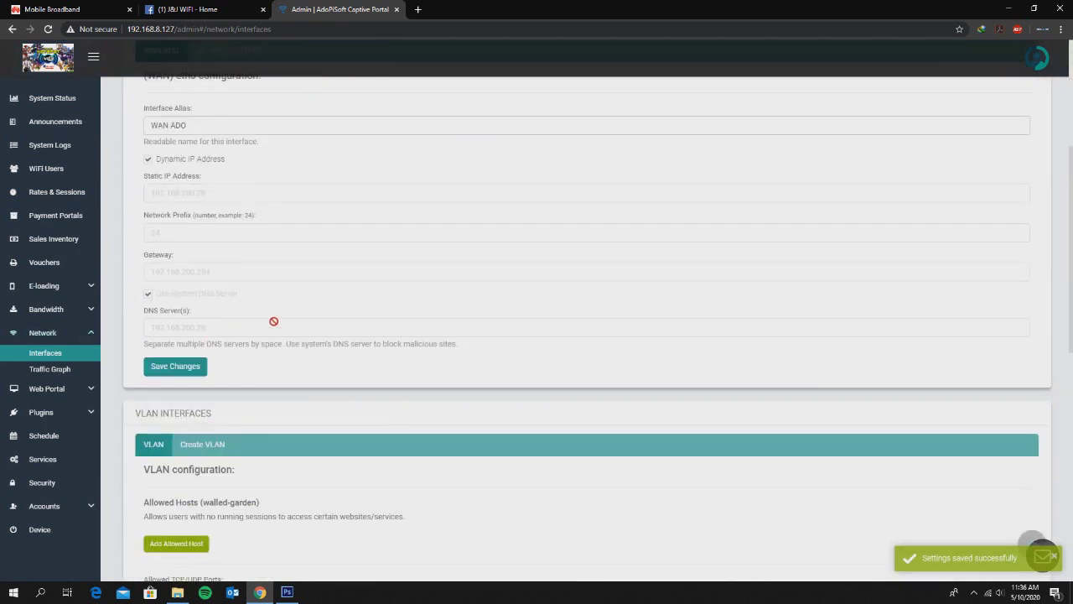
scroll(319, 239, up, 1)
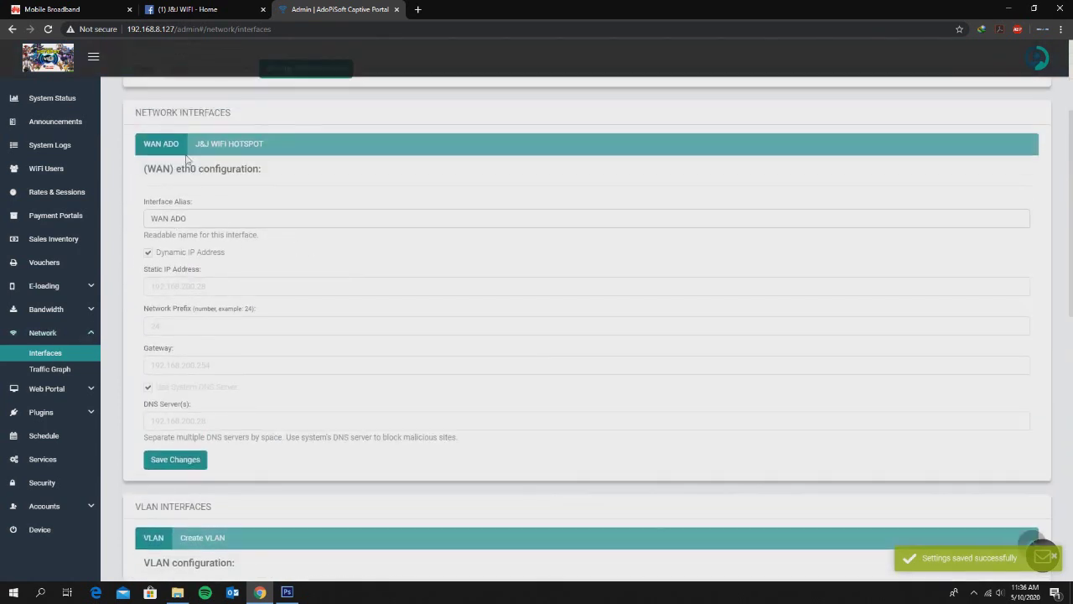
click(213, 145)
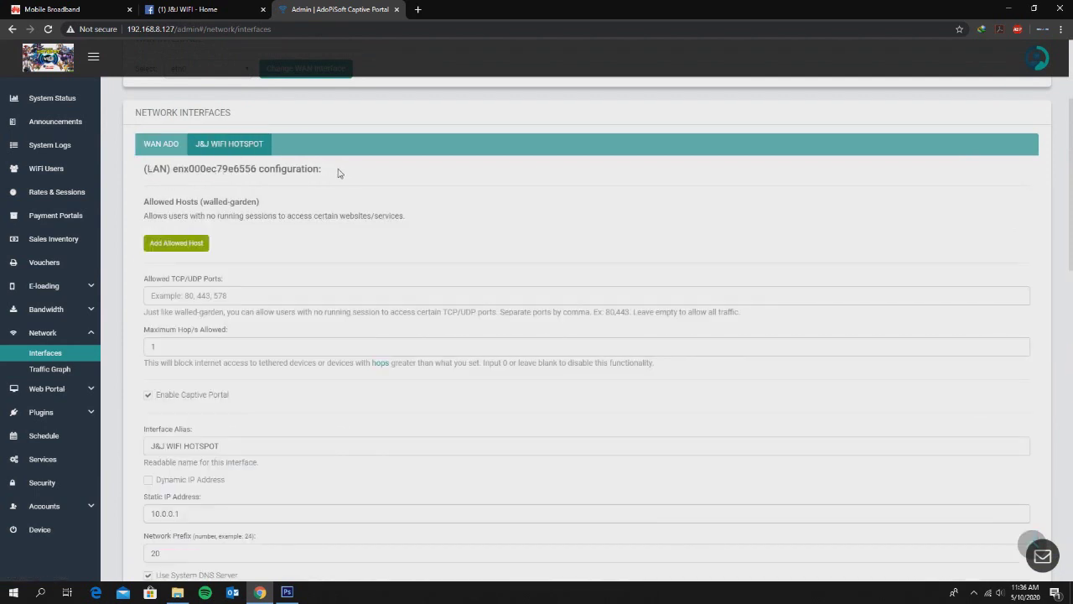
drag(173, 169, 255, 174)
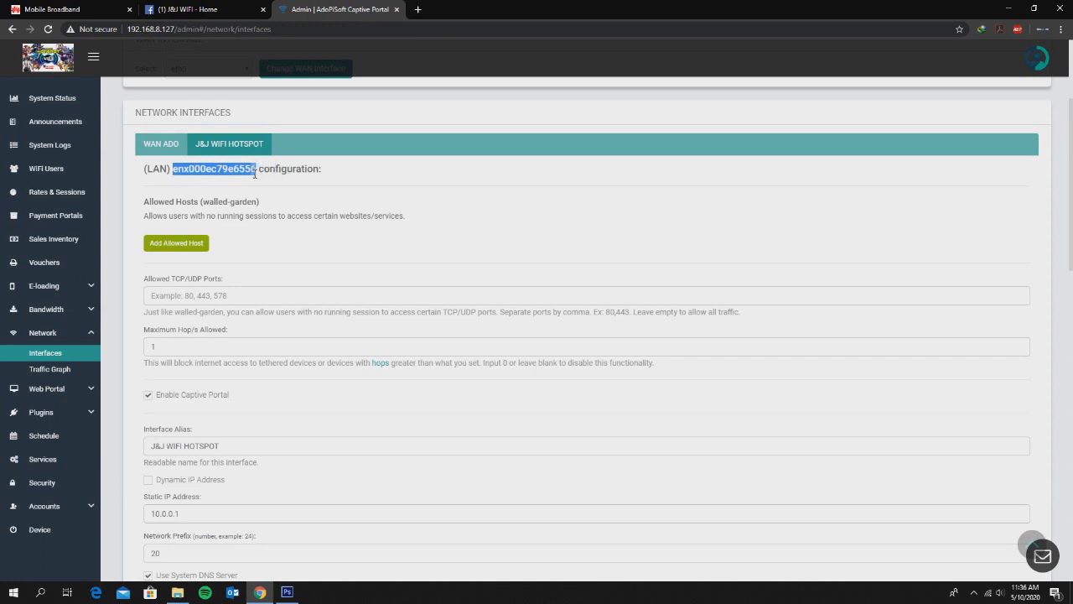
right_click(251, 171)
click(268, 186)
drag(233, 448, 129, 446)
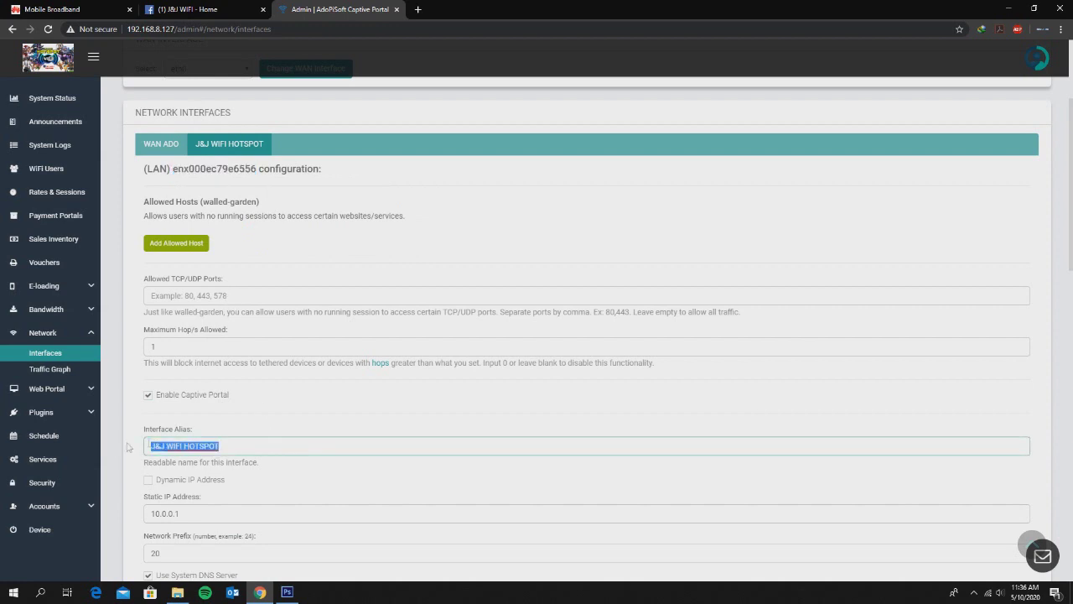
right_click(203, 450)
click(253, 313)
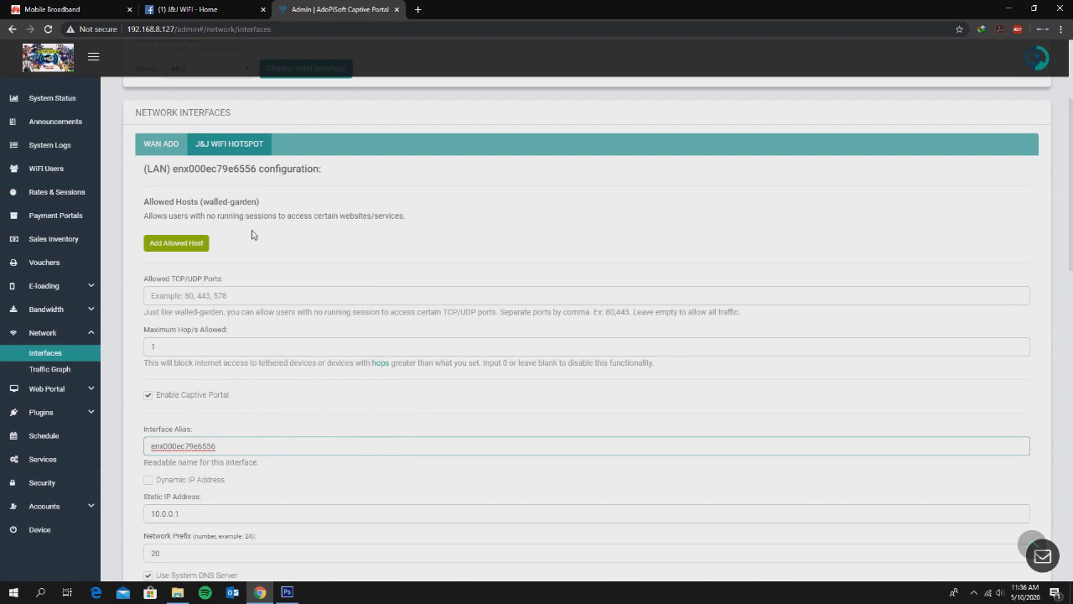
key(ctrl+z)
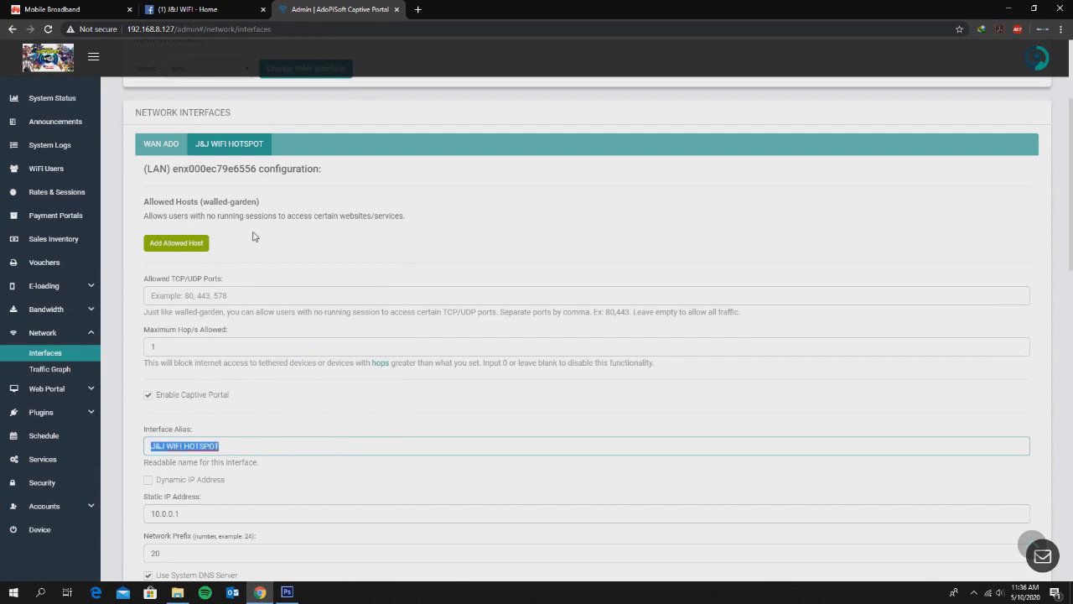
scroll(273, 245, down, 1)
scroll(252, 243, up, 1)
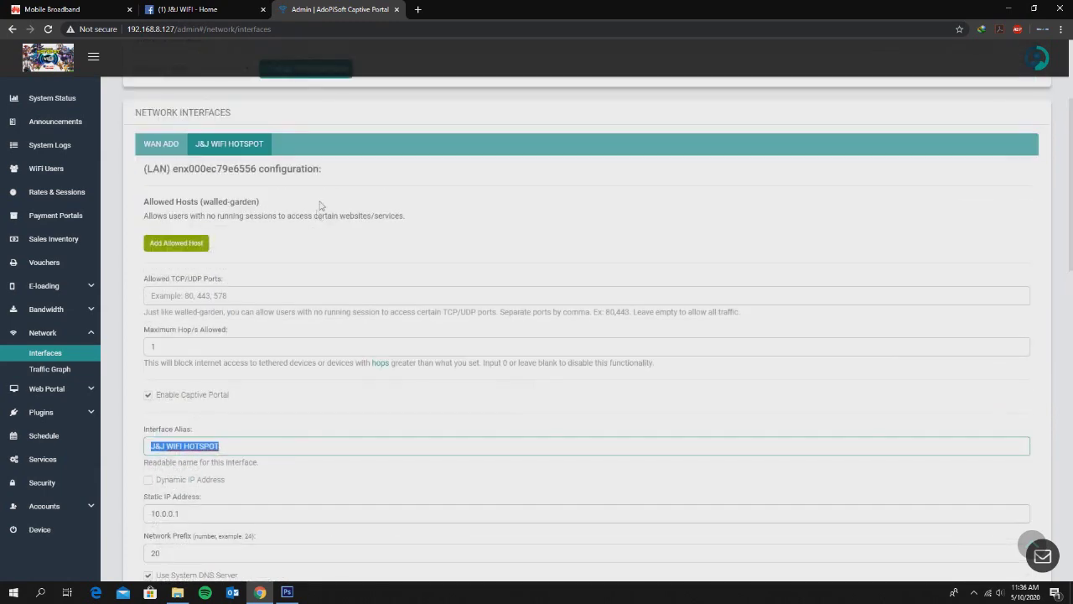
click(178, 28)
click(332, 31)
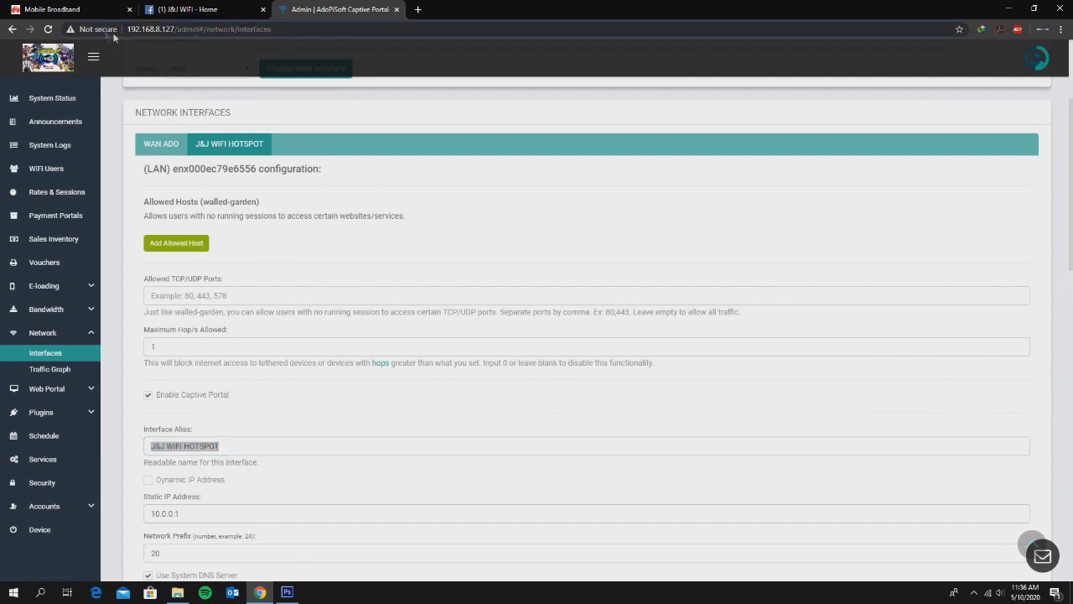
scroll(315, 209, up, 1)
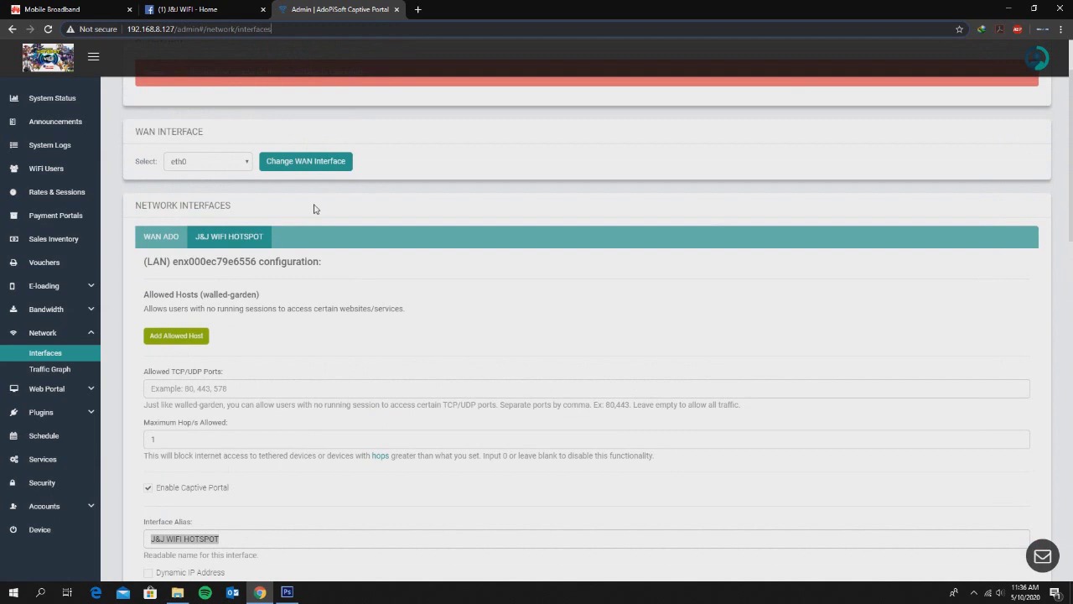
click(206, 165)
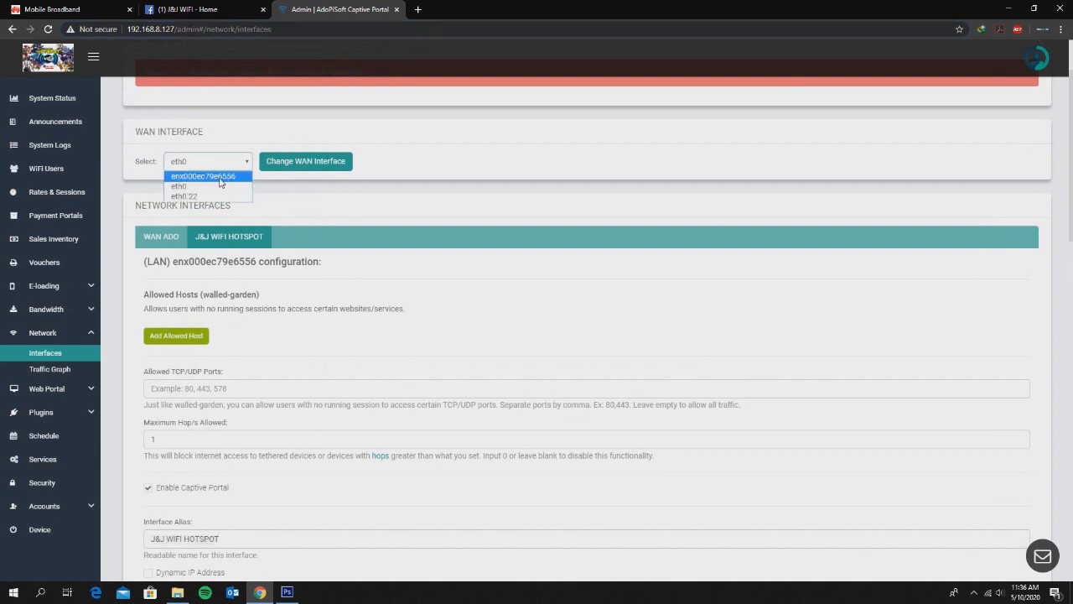
click(220, 181)
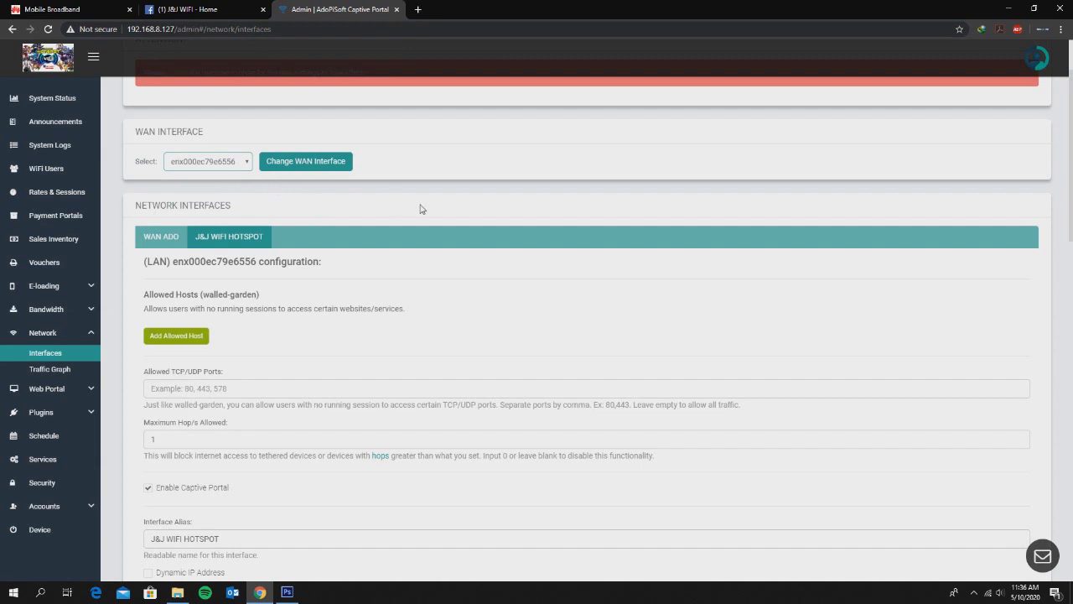
click(240, 168)
click(225, 186)
click(143, 239)
click(214, 241)
click(159, 238)
click(244, 242)
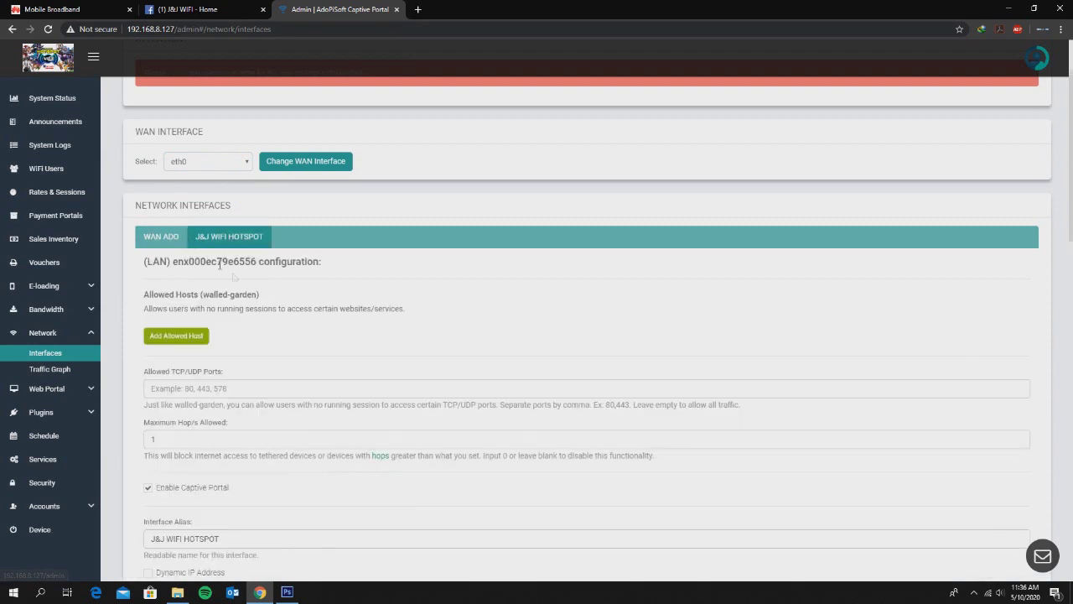
scroll(231, 470, down, 1)
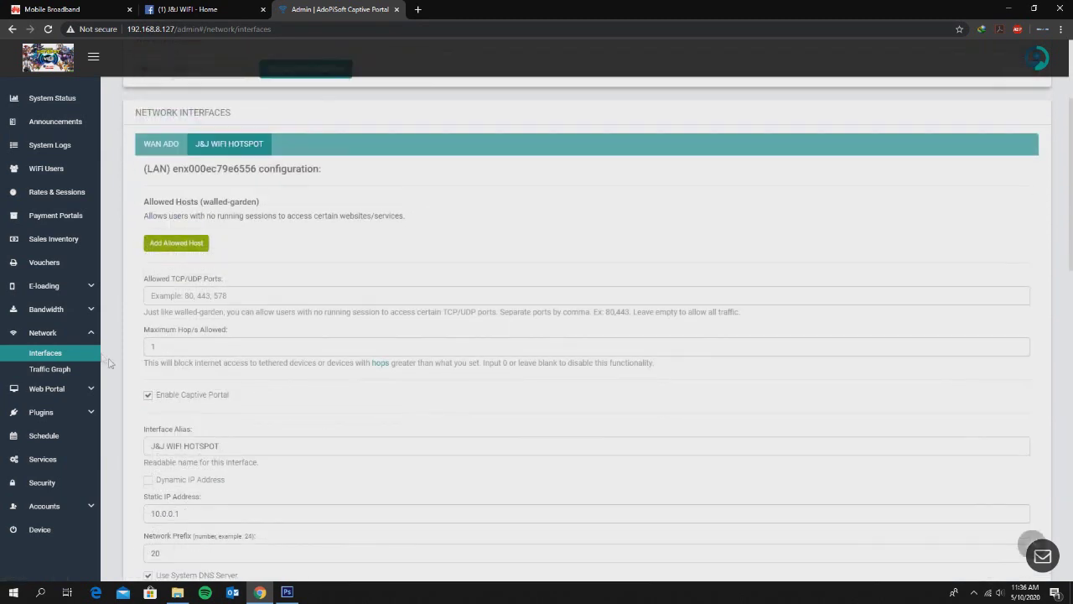
click(173, 294)
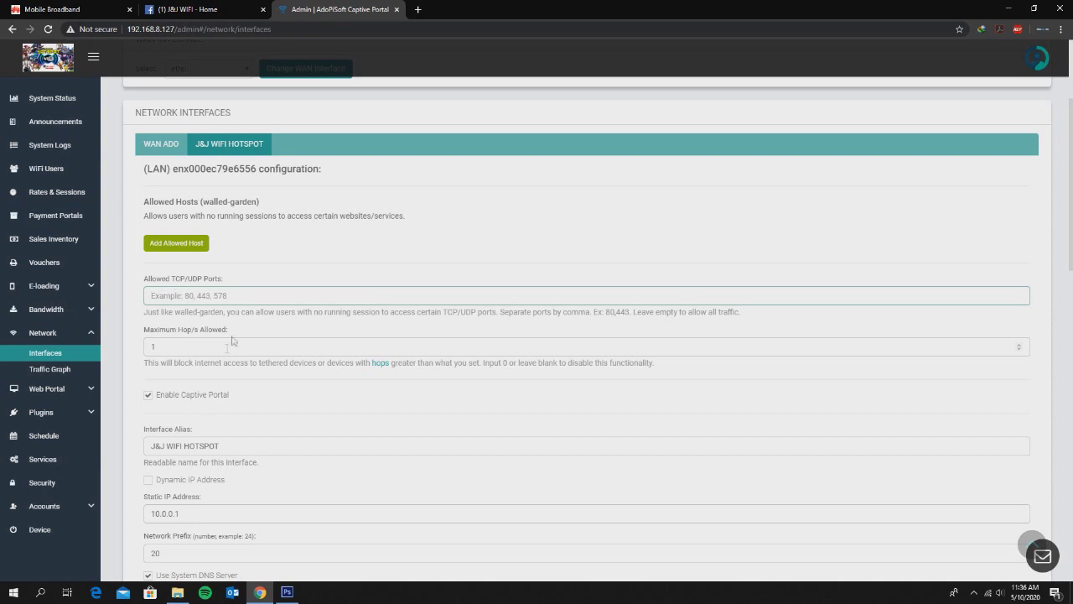
drag(183, 345, 132, 341)
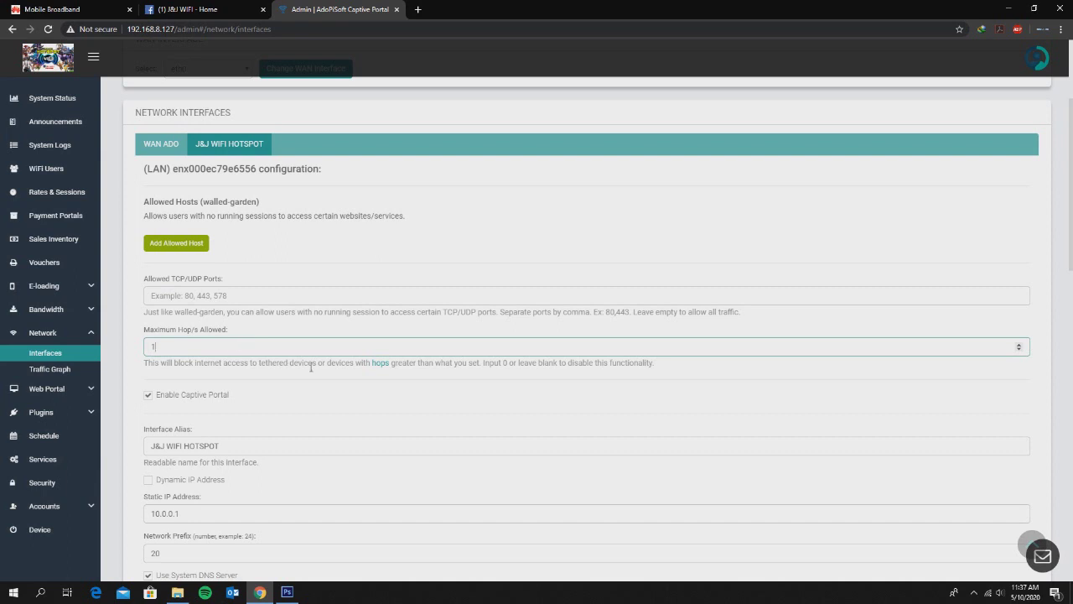
scroll(310, 366, down, 1)
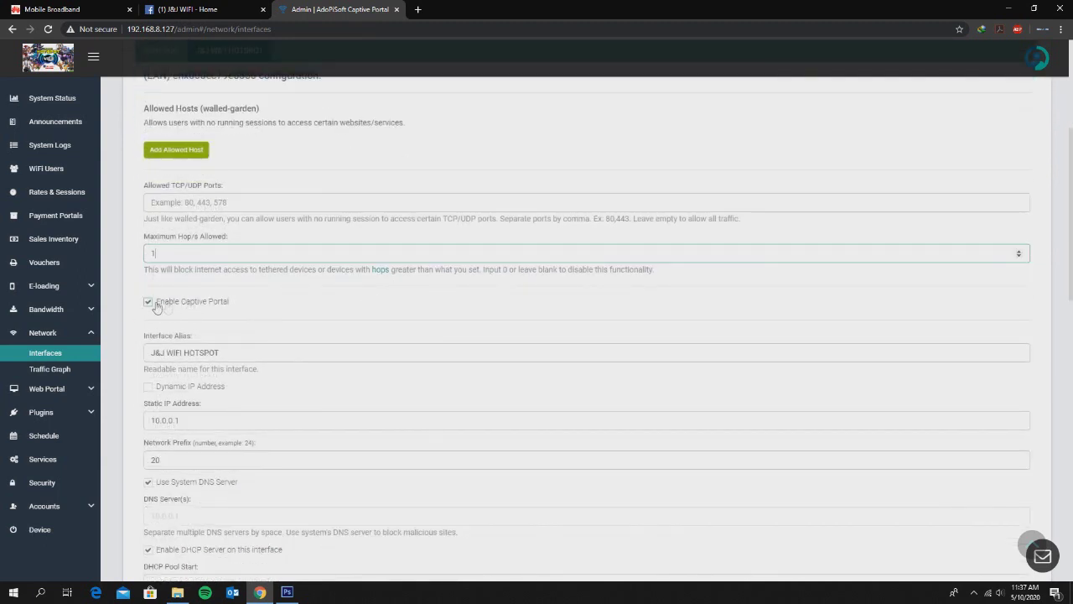
scroll(156, 307, down, 2)
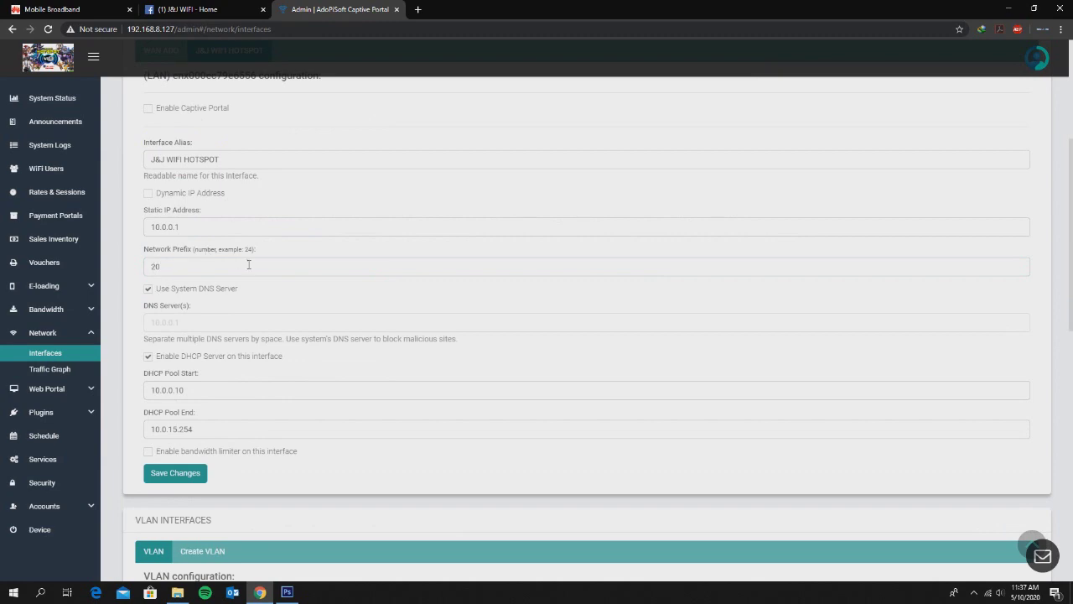
scroll(246, 263, up, 2)
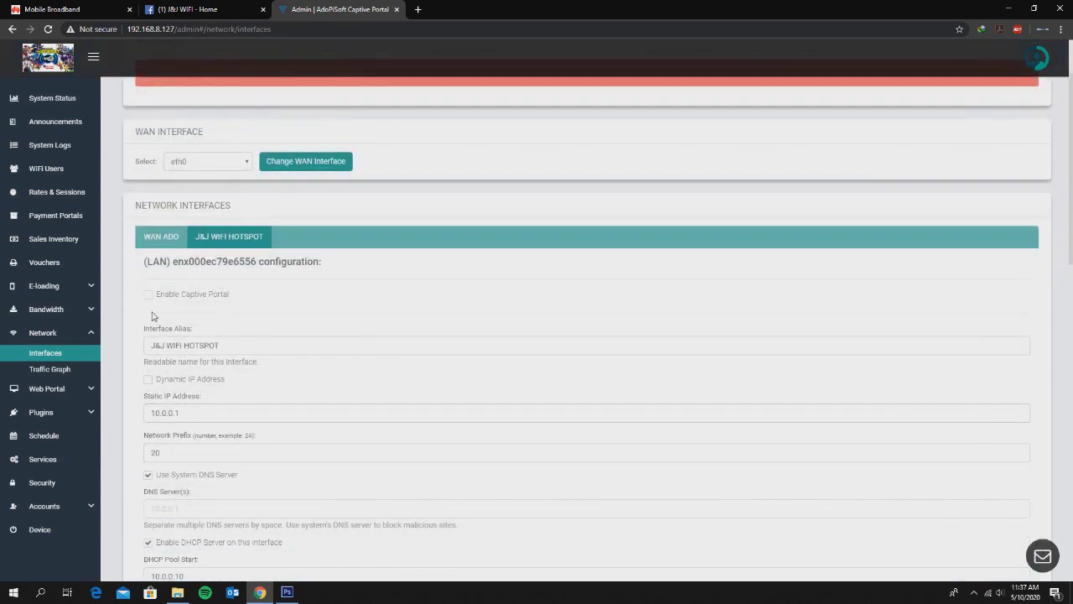
click(148, 293)
scroll(293, 423, down, 2)
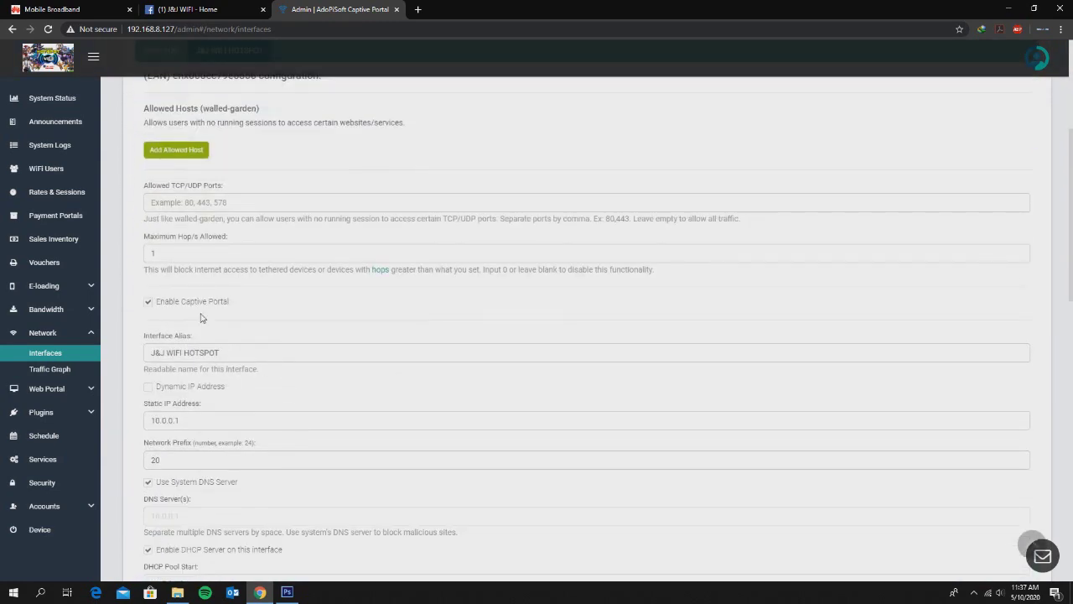
scroll(281, 345, down, 2)
scroll(229, 239, up, 1)
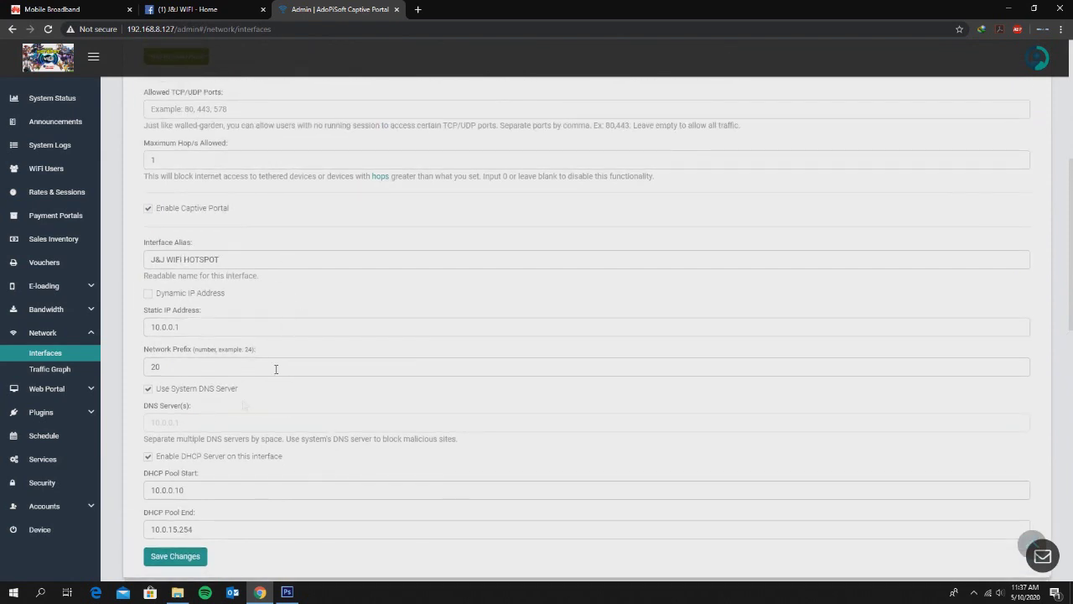
scroll(211, 417, down, 1)
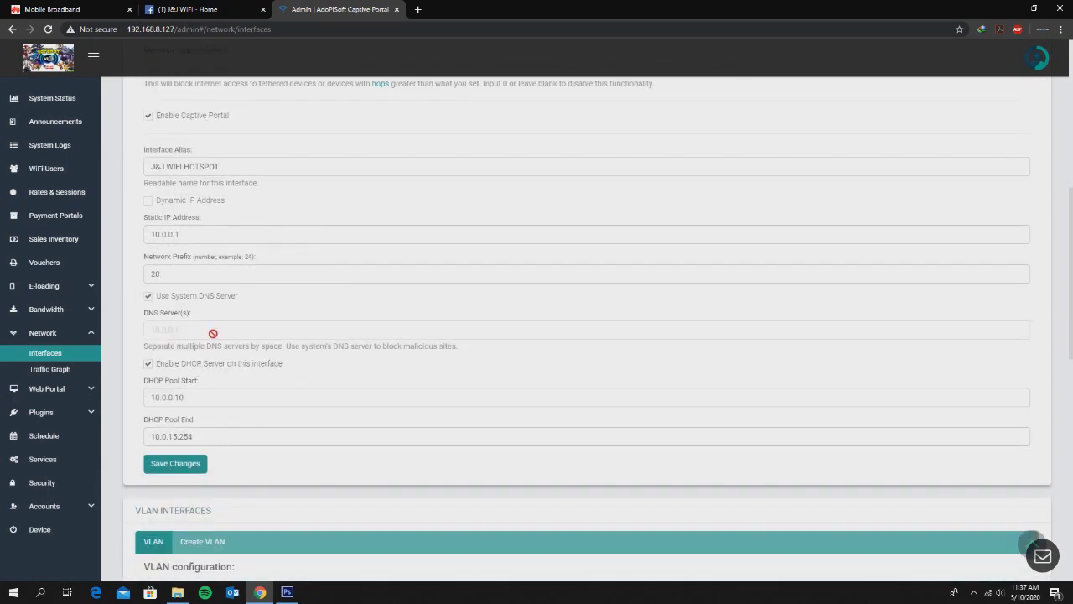
drag(201, 403, 131, 404)
drag(201, 436, 147, 436)
scroll(281, 300, up, 2)
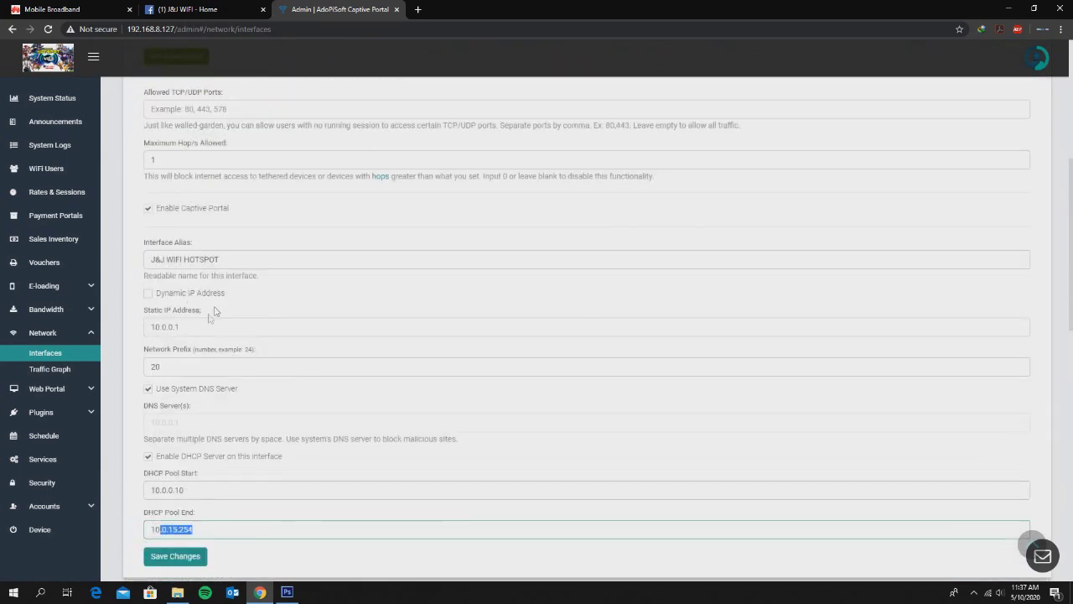
click(154, 327)
text(2)
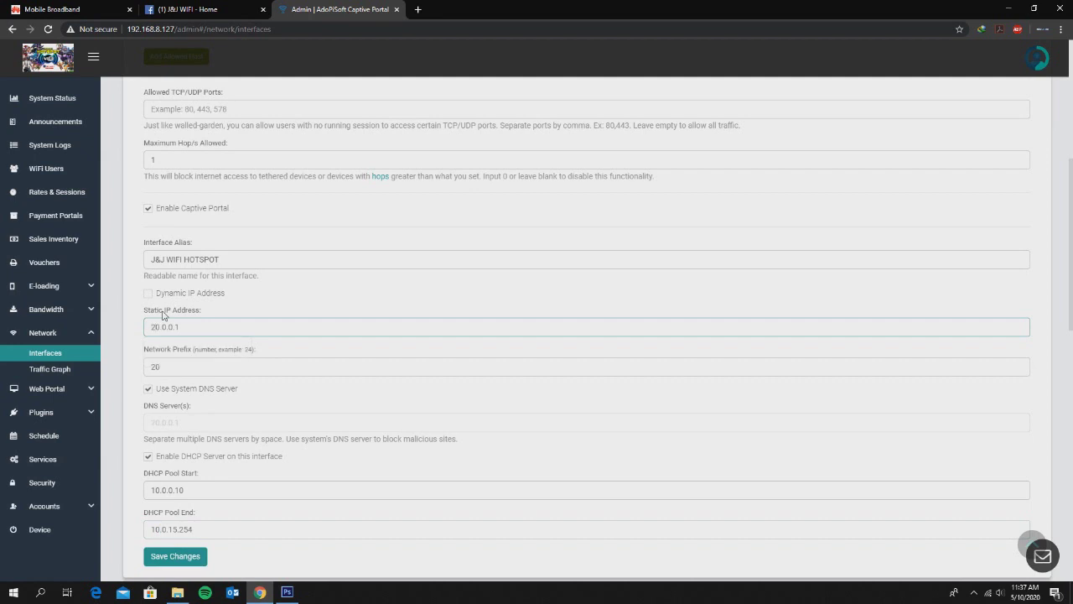
drag(193, 329, 151, 326)
click(197, 328)
scroll(252, 319, down, 1)
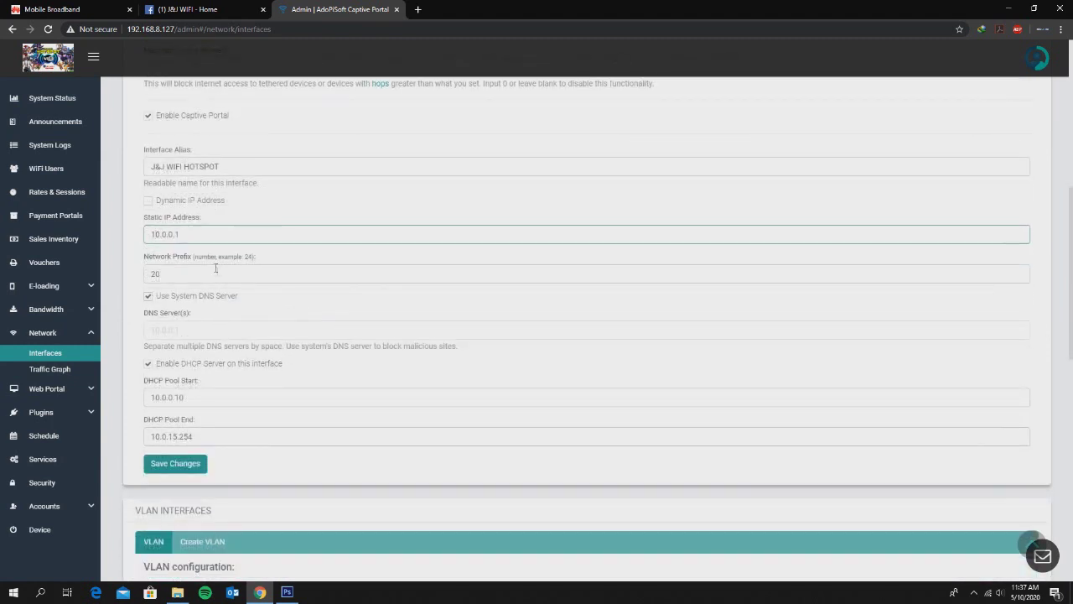
drag(214, 273, 117, 270)
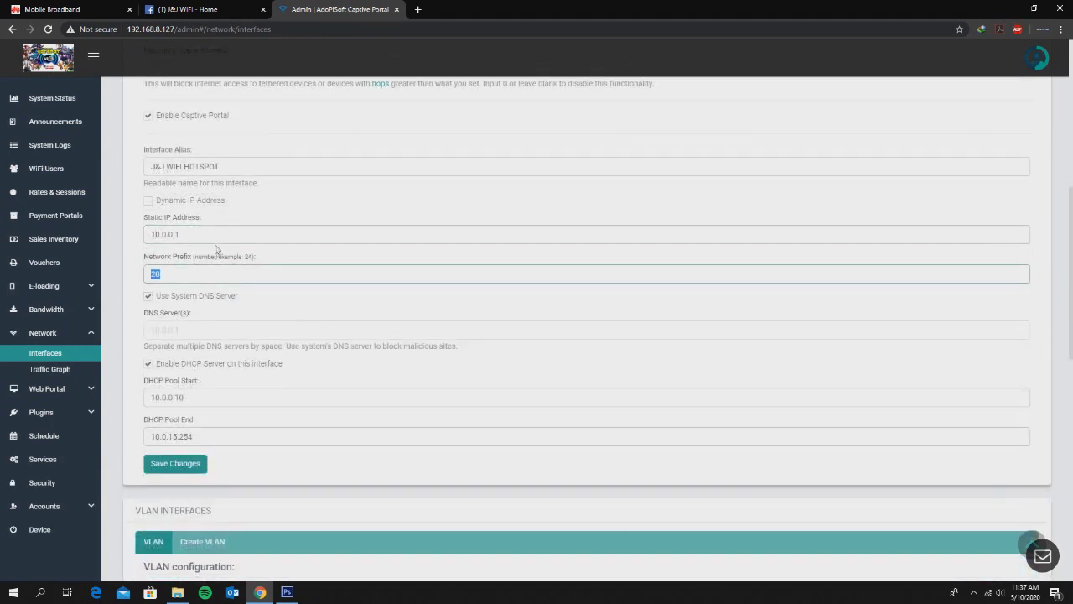
click(174, 234)
click(467, 262)
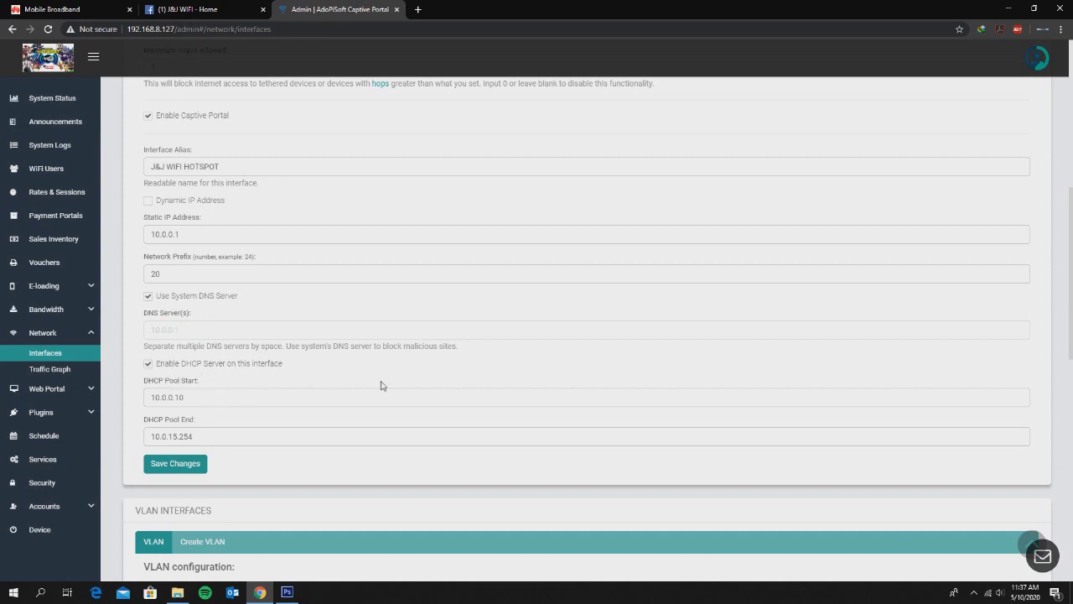
click(170, 365)
click(149, 364)
click(170, 365)
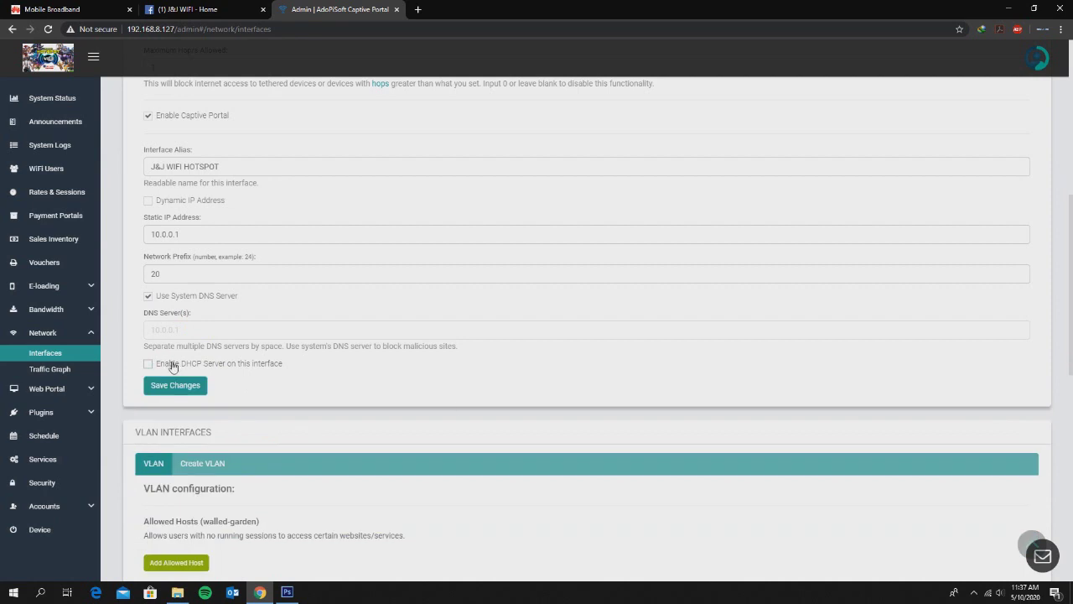
click(172, 365)
double_click(191, 398)
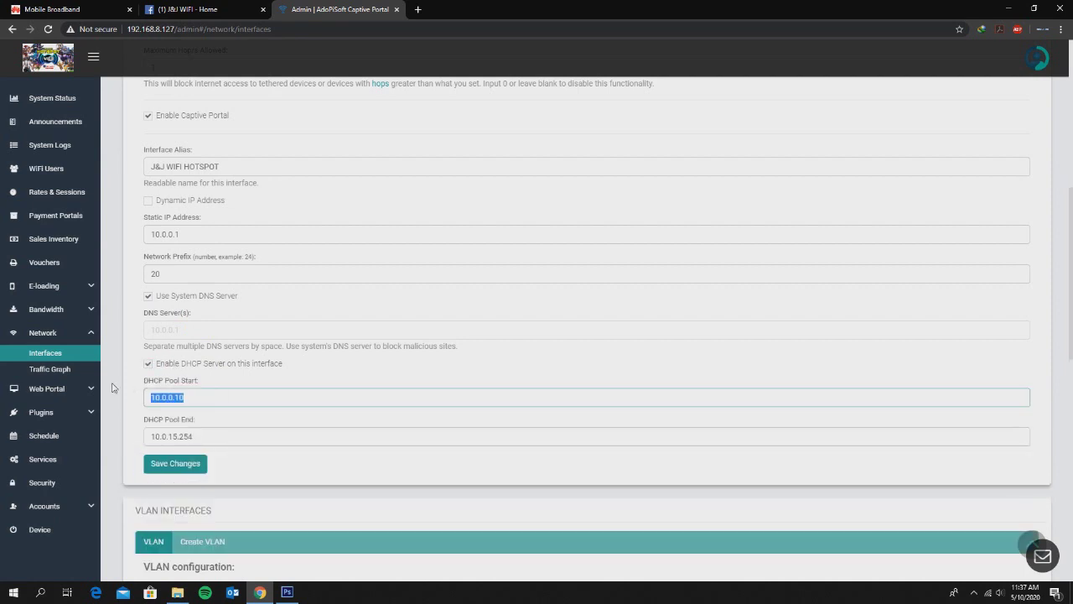
click(195, 393)
- Review the DHCP server option and the 10.0.0.10 DHCP Pool Start address
scroll(211, 384, down, 1)
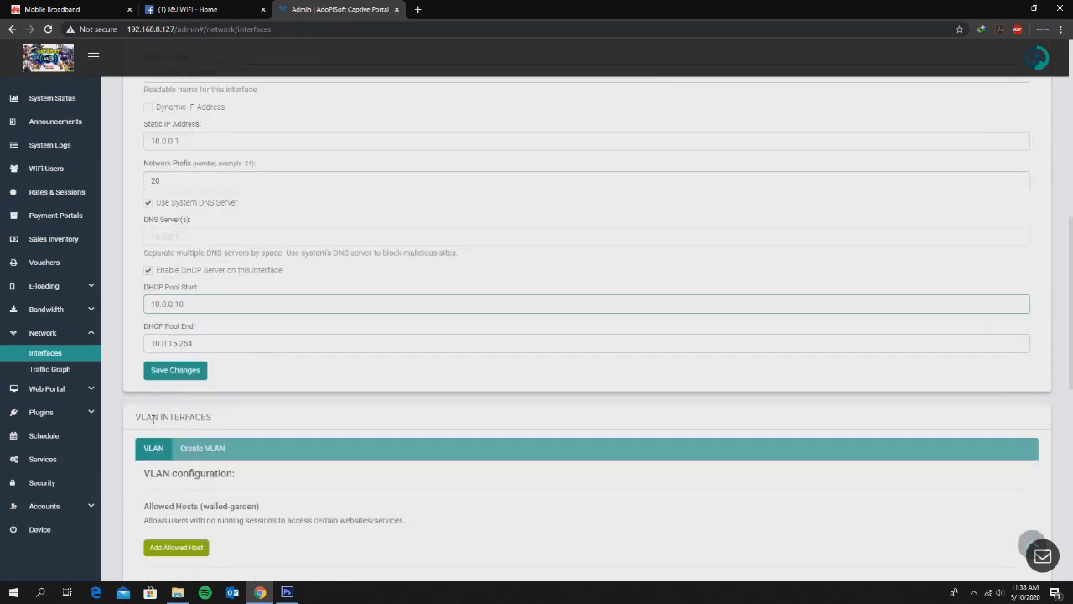
drag(166, 275, 239, 297)
click(222, 303)
click(223, 341)
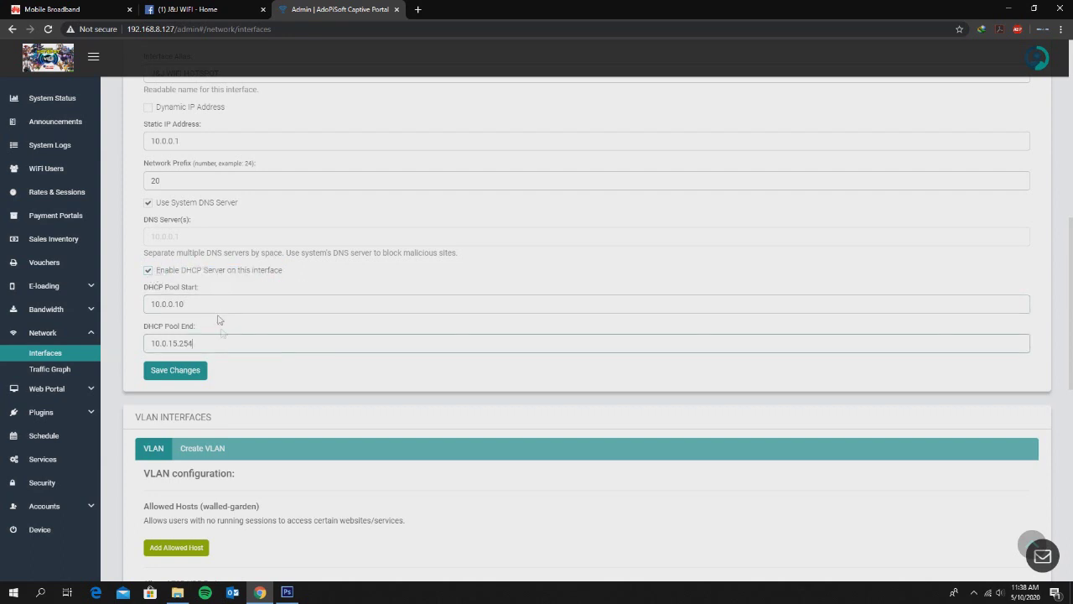
click(182, 303)
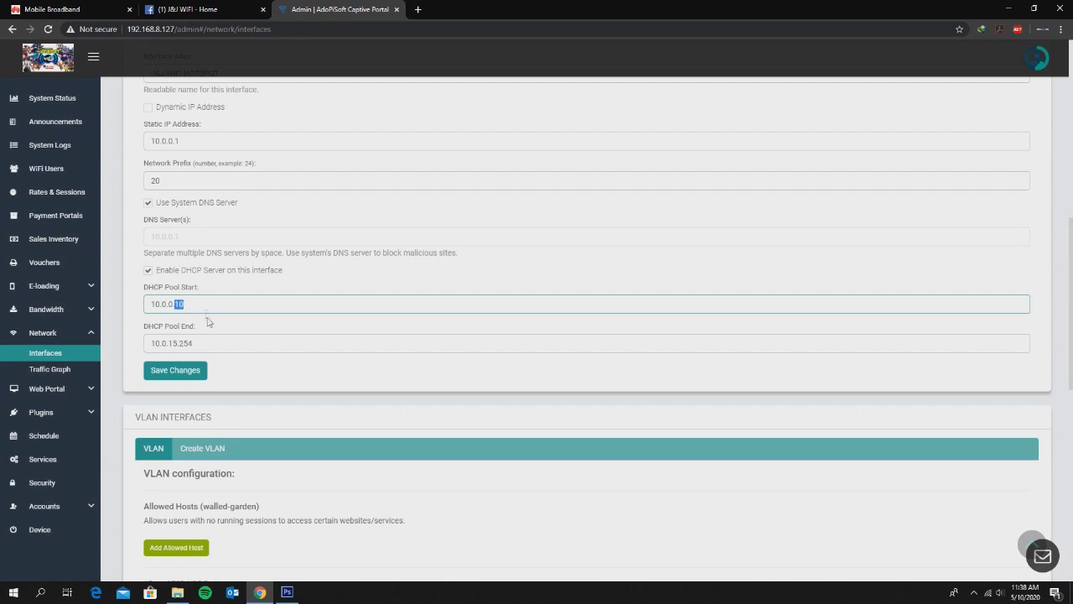
- Confirm DHCP Pool End reads 10.0.15.254 and save the hotspot LAN settings
click(218, 339)
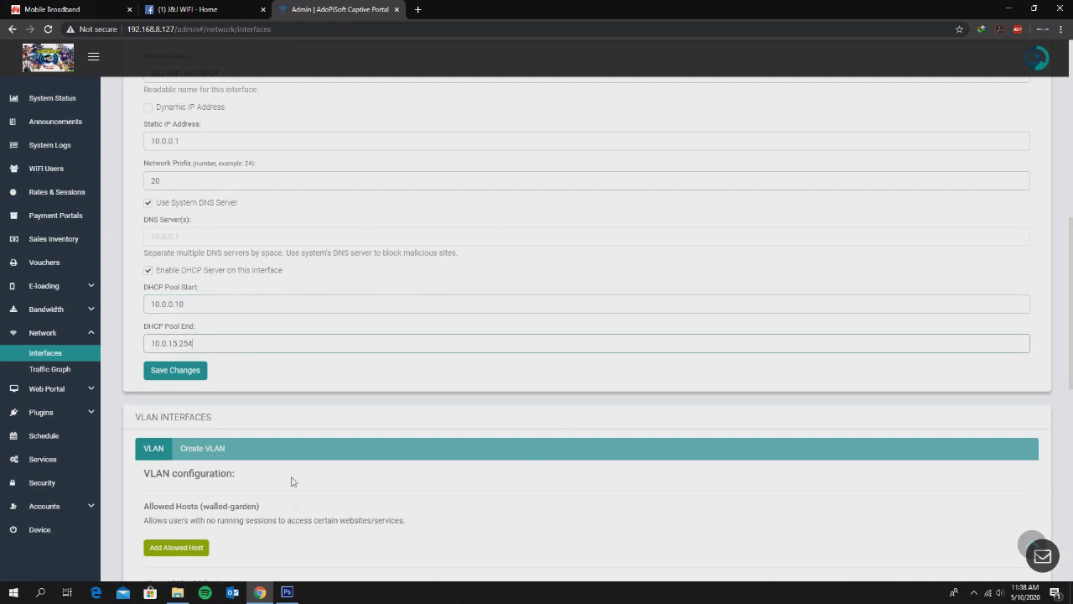
drag(228, 348, 108, 330)
click(210, 341)
drag(207, 343, 131, 338)
click(215, 341)
drag(172, 343, 198, 343)
click(185, 305)
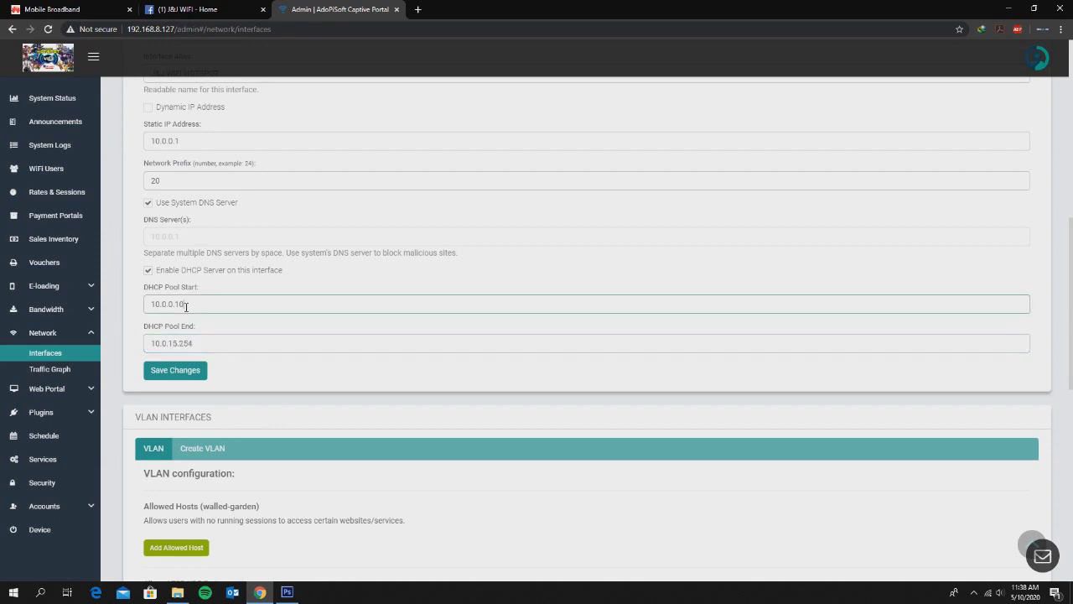
click(223, 341)
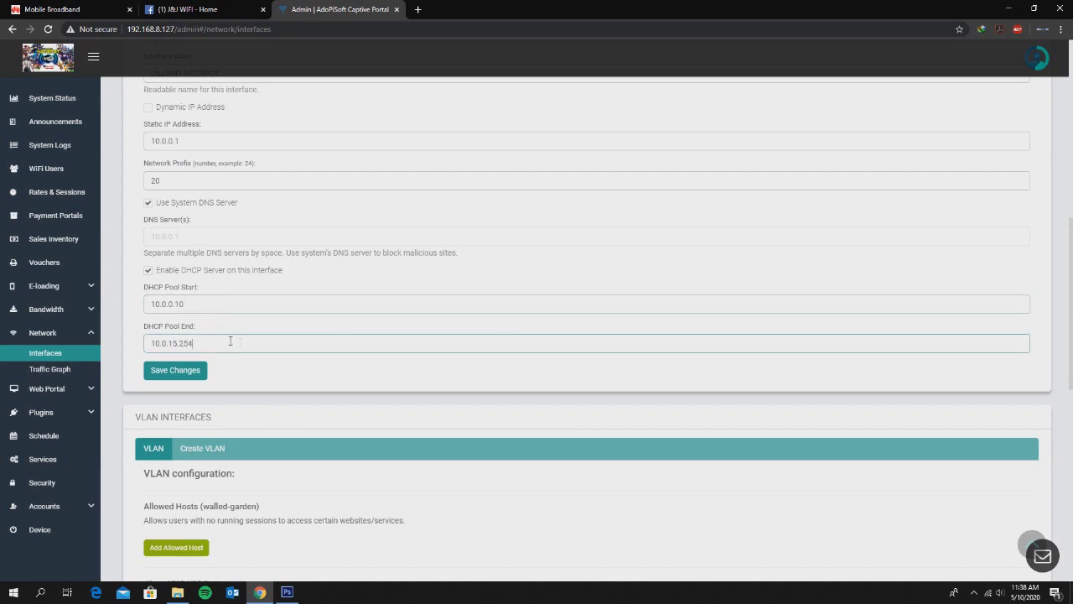
click(182, 372)
click(182, 372)
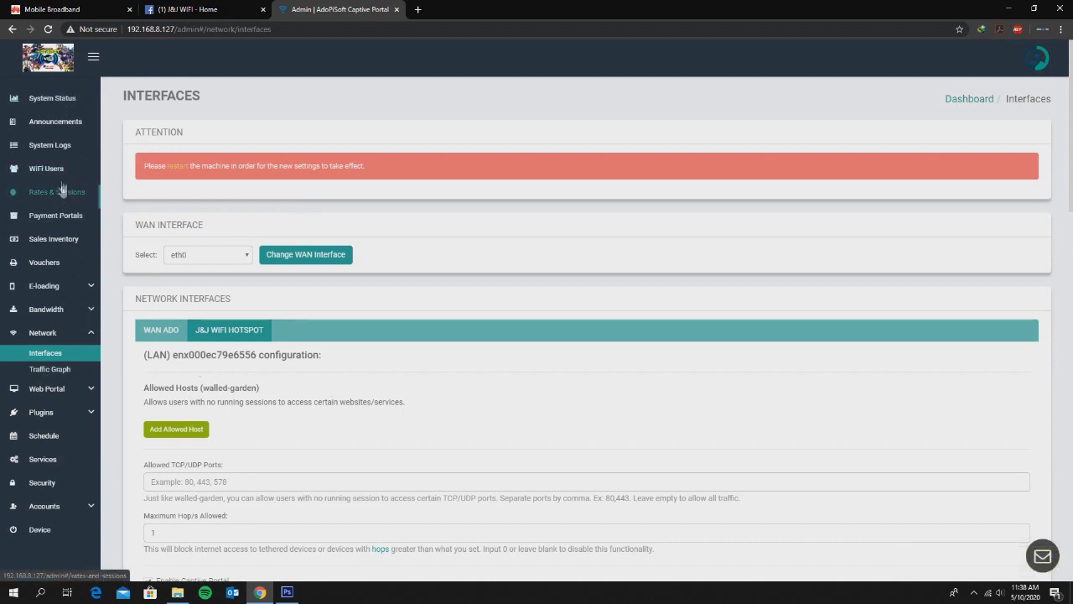
- Open Payment Portals and review the coin and bill acceptor pulse values
click(55, 216)
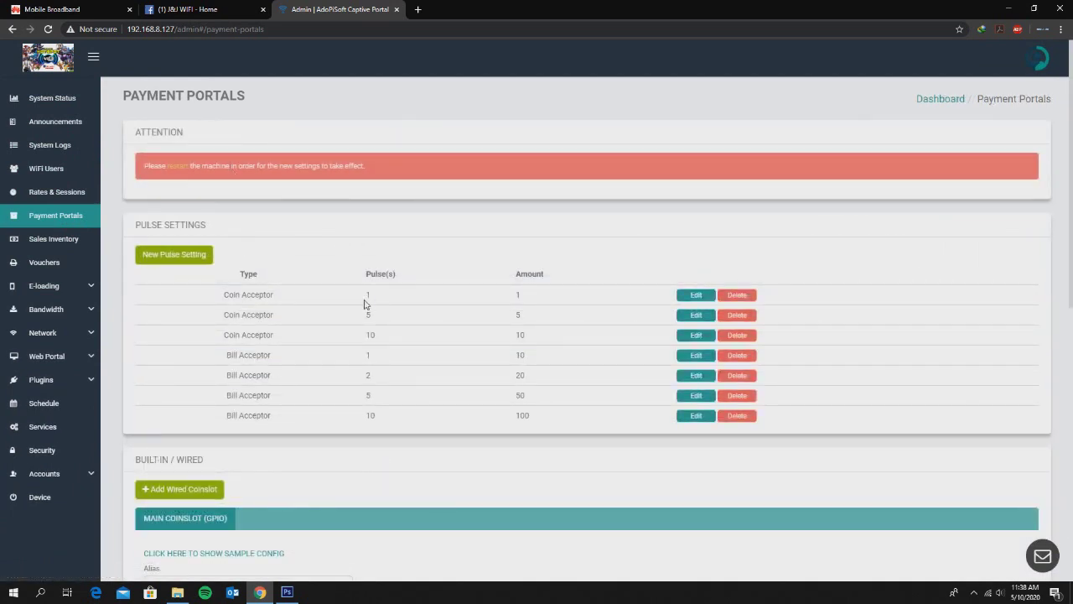
scroll(366, 304, down, 1)
drag(254, 201, 579, 317)
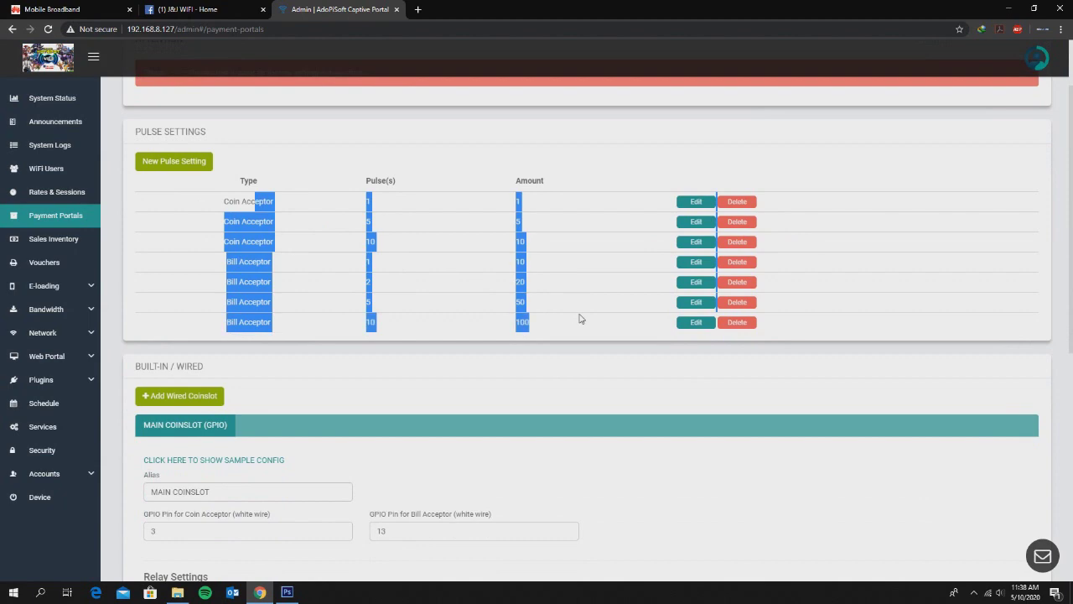
click(574, 367)
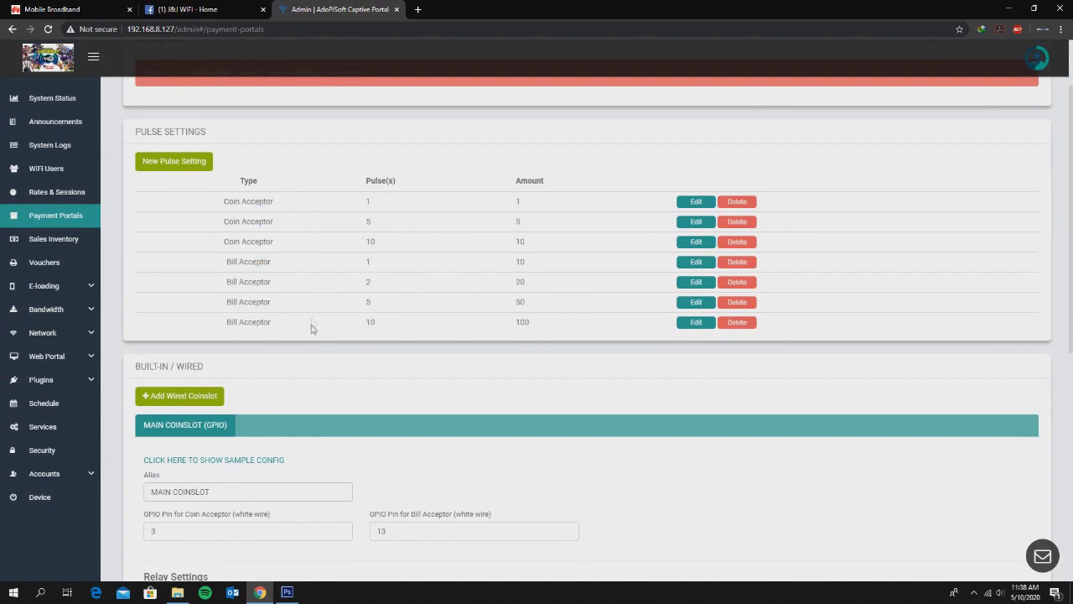
scroll(307, 330, down, 2)
scroll(366, 296, up, 3)
drag(366, 296, 383, 421)
click(521, 451)
scroll(520, 451, down, 3)
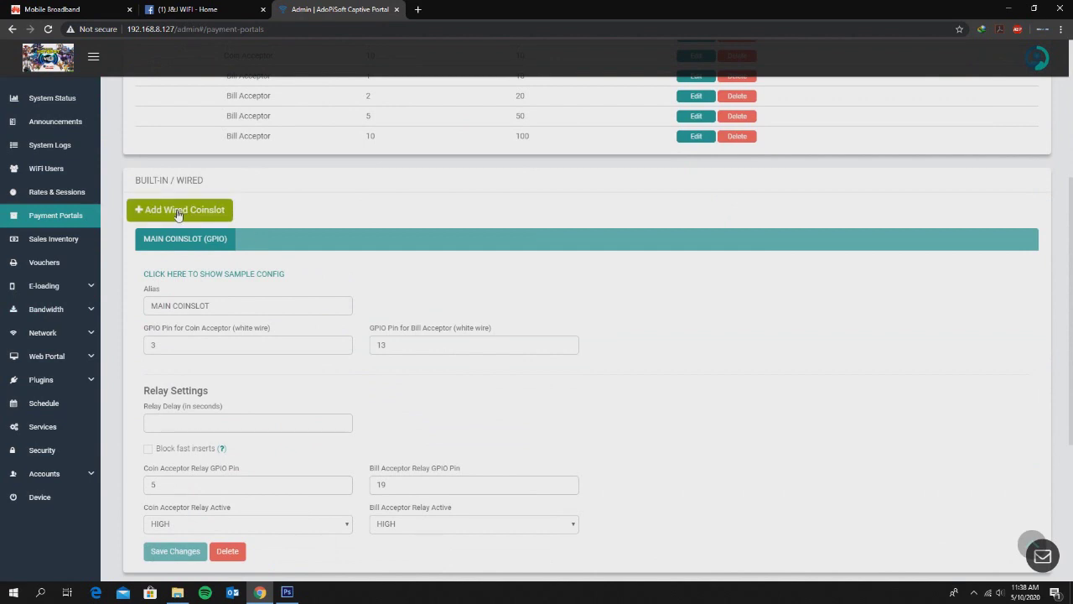
- Start adding a wired coinslot, then reload the Payment Portals page
click(178, 212)
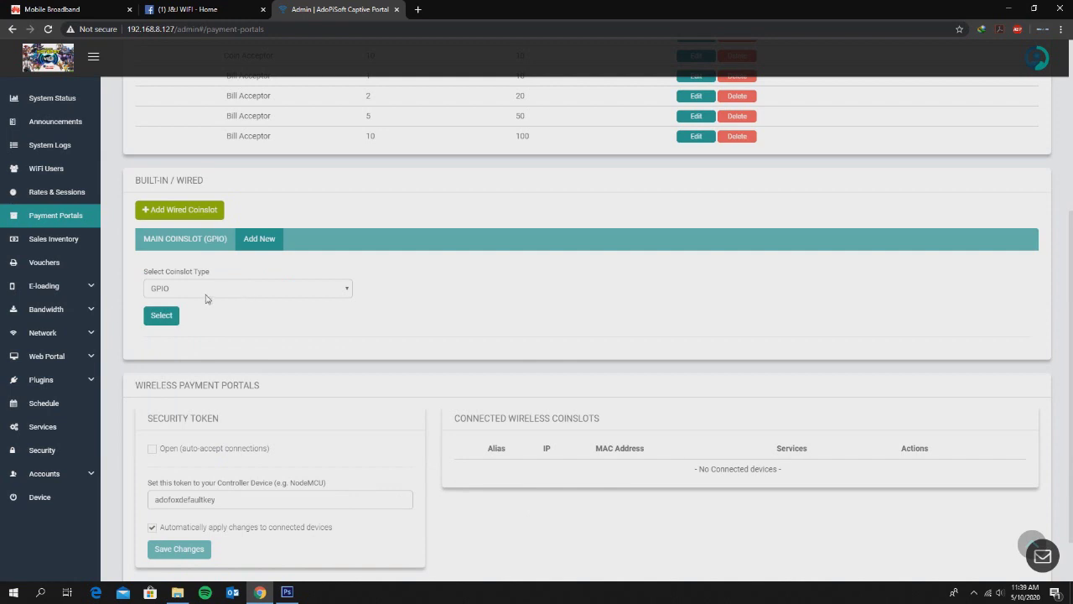
right_click(290, 195)
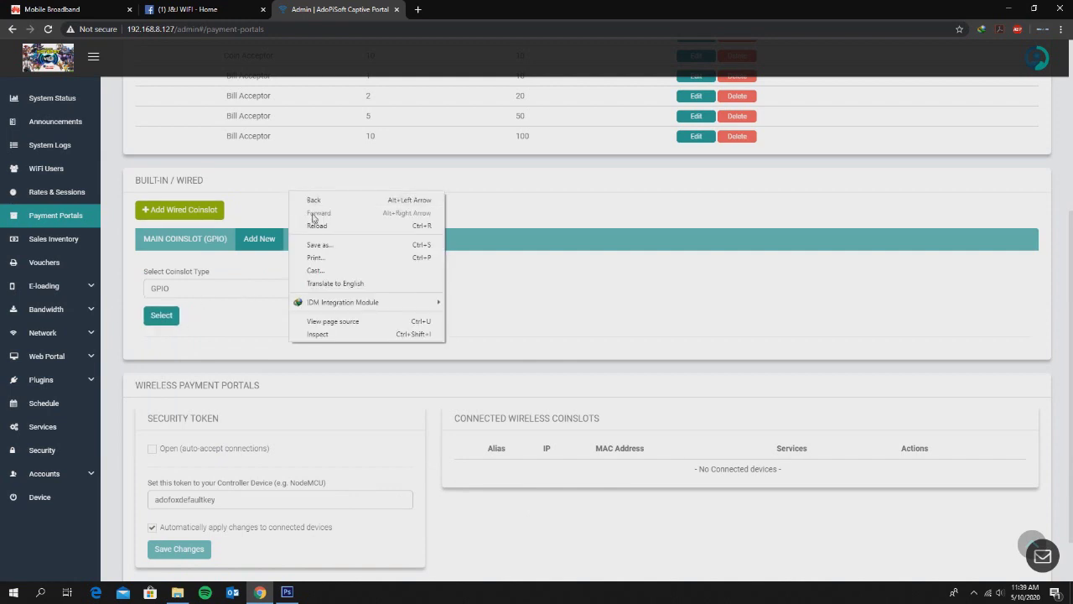
click(314, 221)
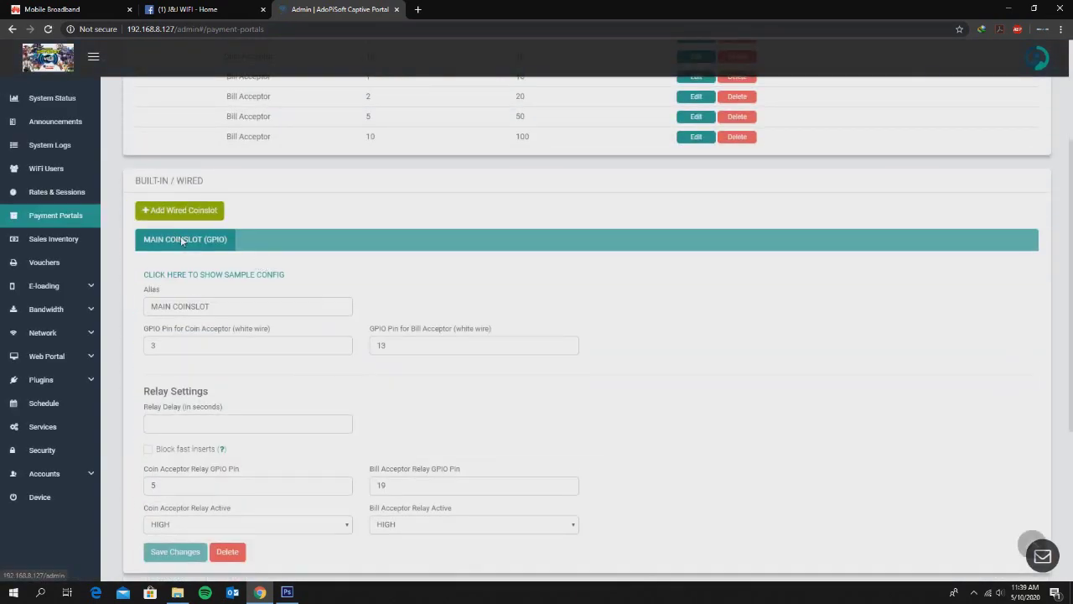
- Check the MAIN COINSLOT alias and display the sample wired coinslot config
scroll(183, 242, down, 1)
drag(247, 211, 167, 210)
double_click(181, 210)
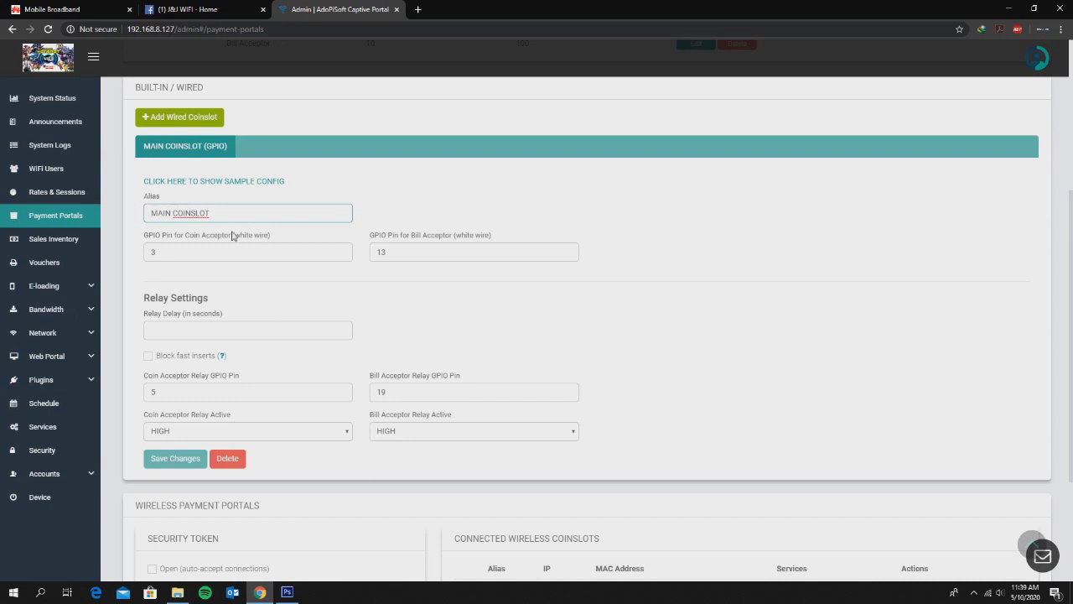
right_click(198, 213)
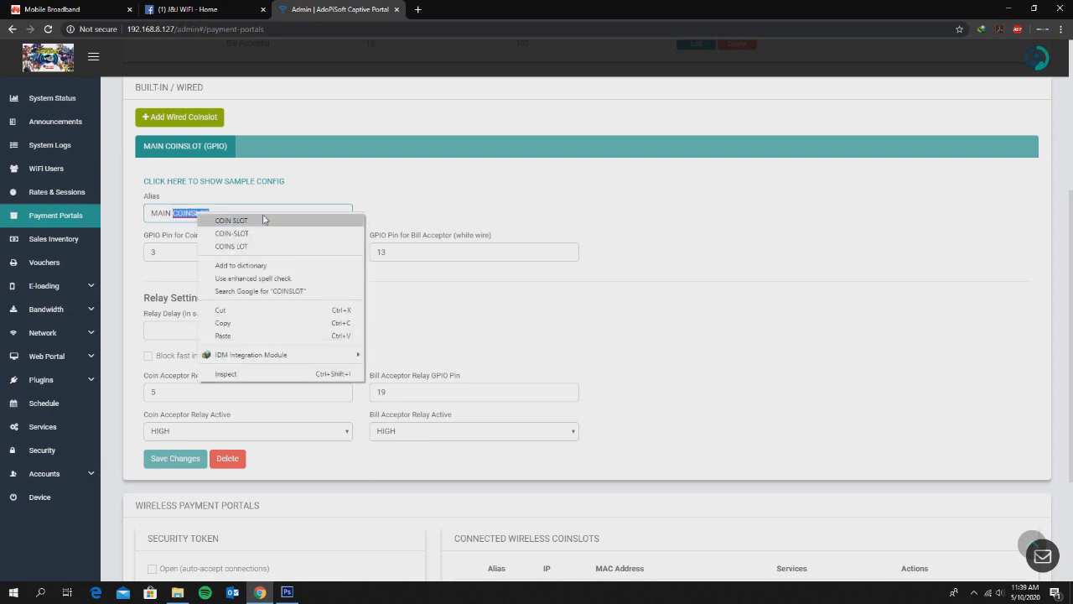
click(284, 183)
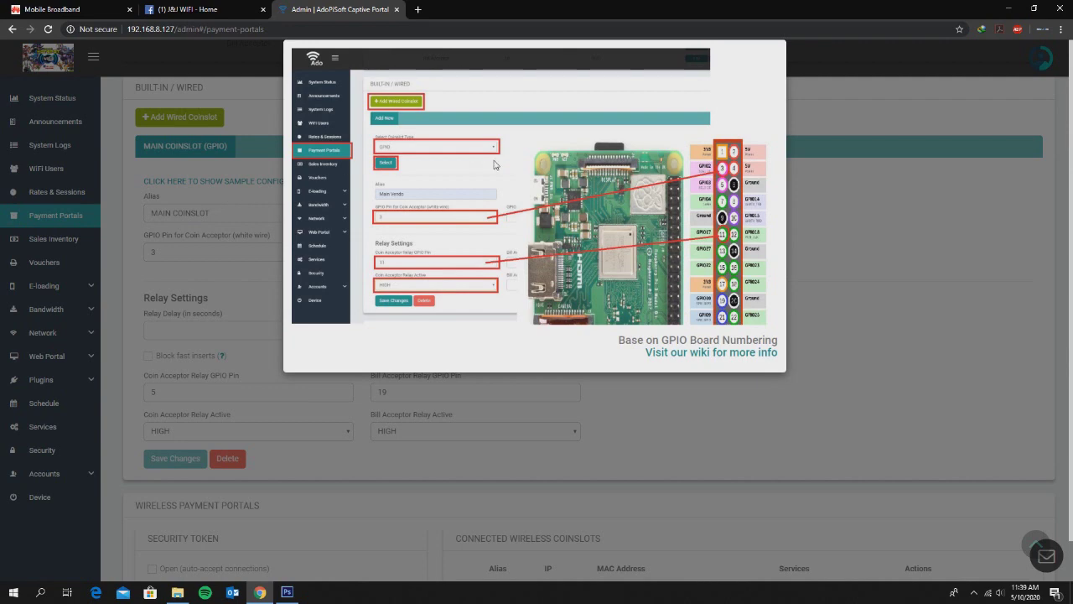
- Dismiss the sample config diagram showing the Raspberry Pi GPIO pin mapping
click(248, 207)
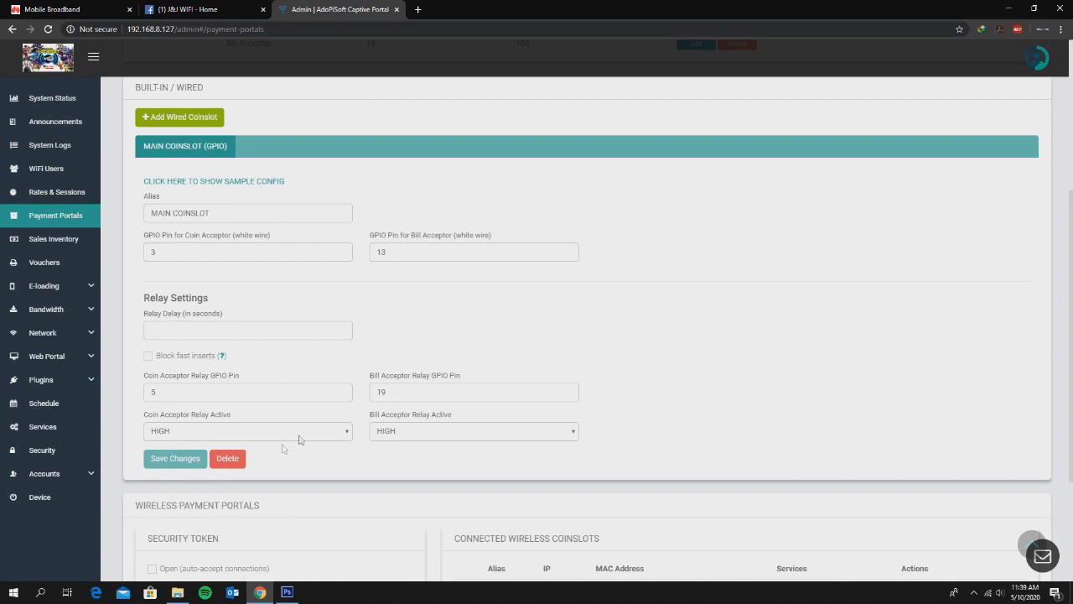
- Leave the Coin Acceptor Relay GPIO Pin field and reload the Payment Portals page
scroll(297, 365, down, 1)
scroll(304, 395, down, 1)
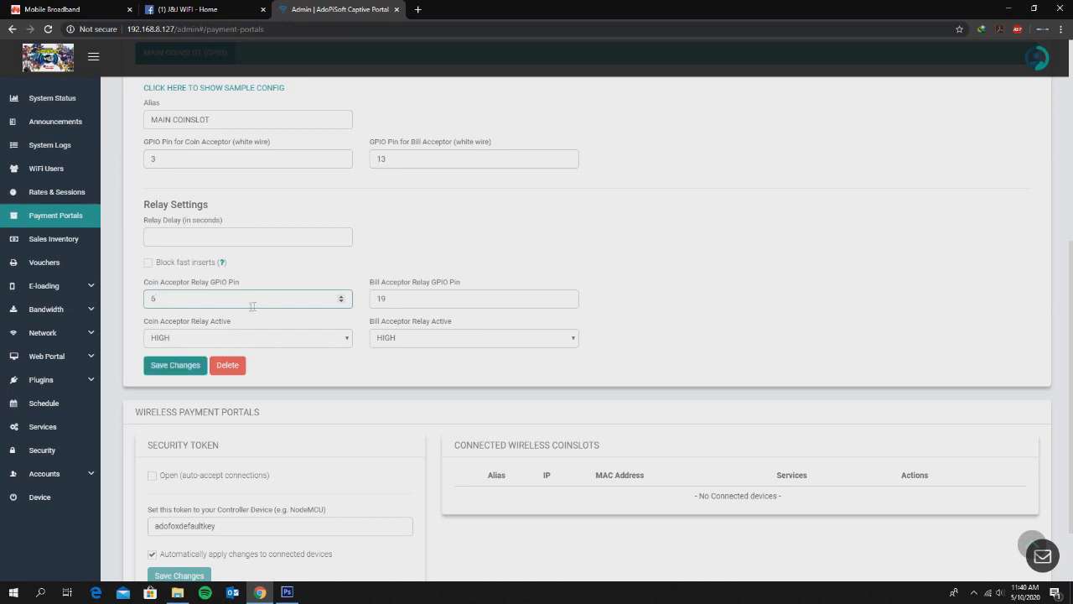
click(605, 189)
right_click(564, 222)
click(583, 250)
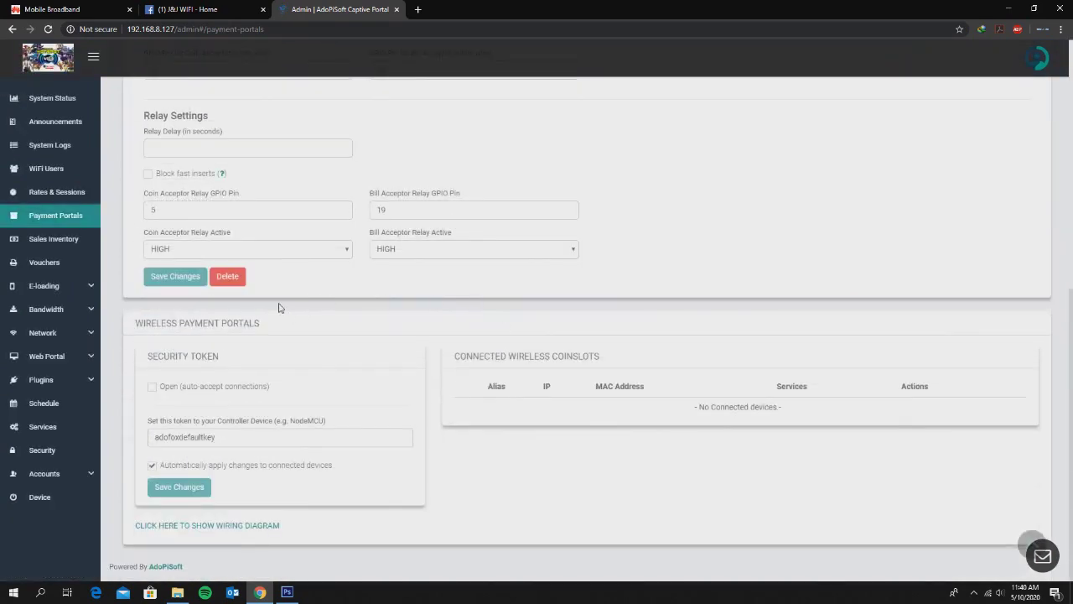
- Confirm MAIN COINSLOT keeps pins 3 and 13, relays 5 and 19, then open System Status
scroll(335, 319, up, 1)
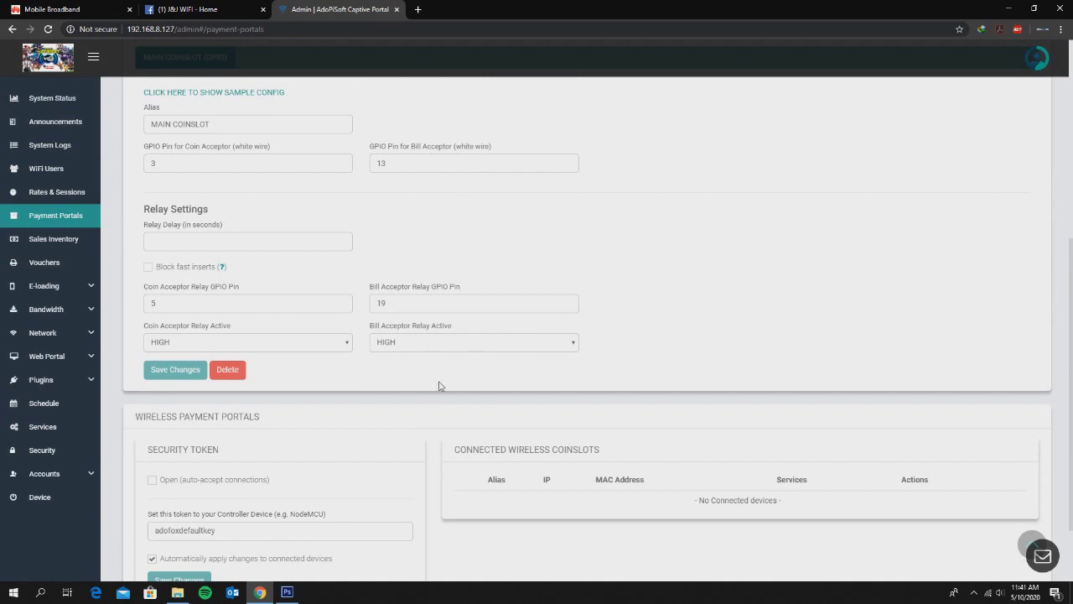
scroll(428, 388, down, 1)
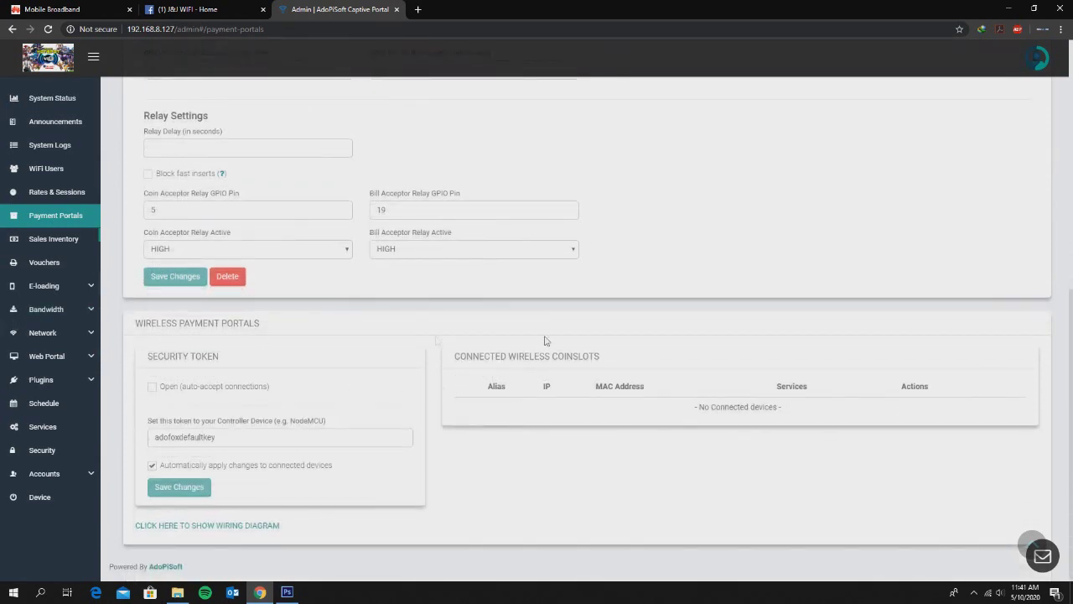
scroll(503, 302, up, 3)
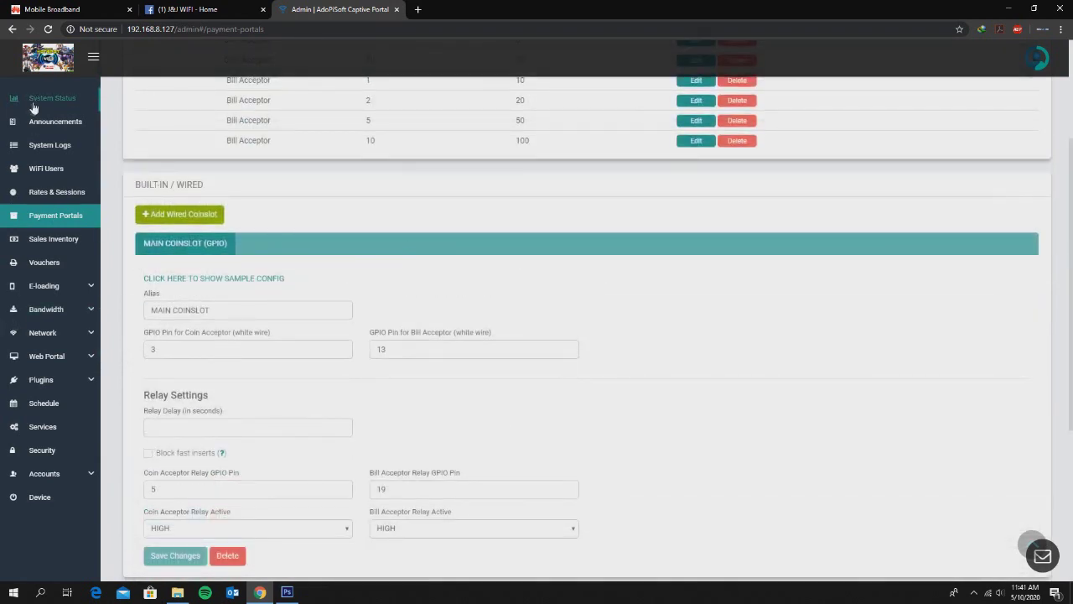
click(34, 100)
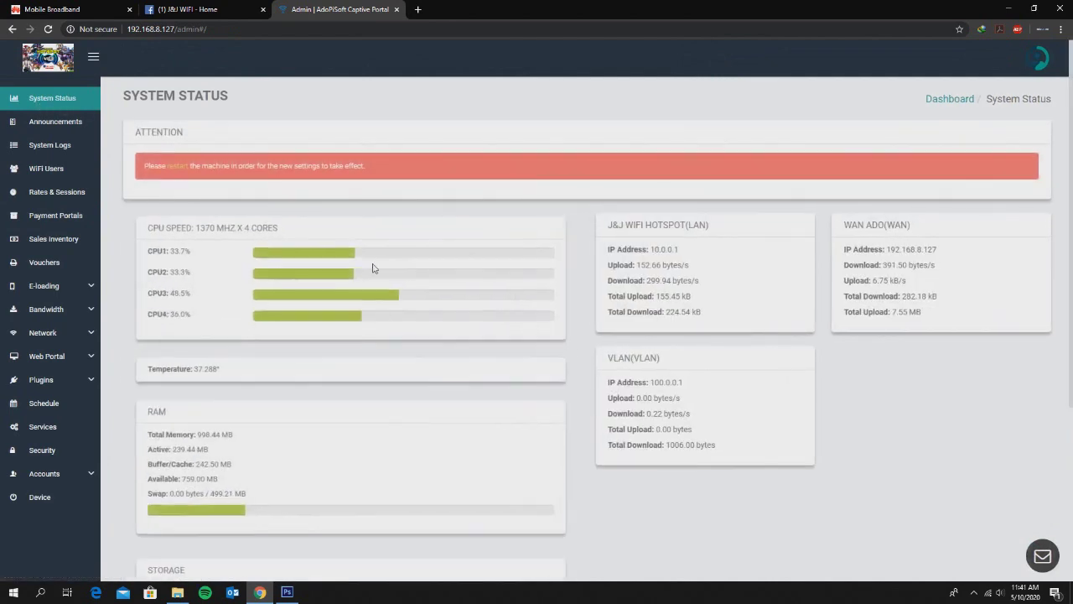
- Connect Windows to the CZ Wifi Vendo Wi-Fi network and close the Admin tab
scroll(445, 365, down, 2)
scroll(444, 363, down, 1)
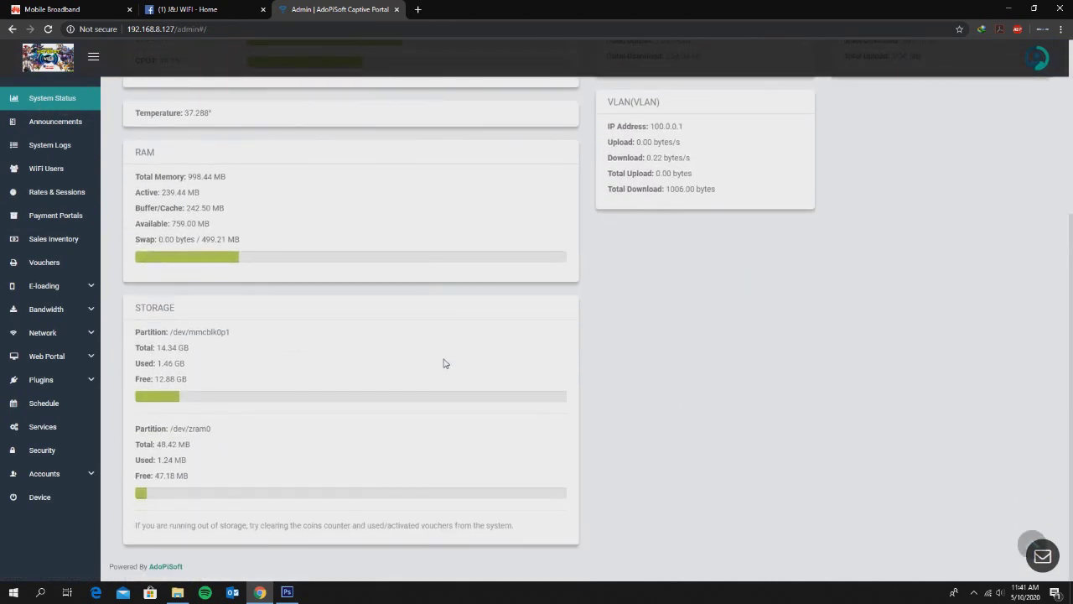
scroll(443, 361, up, 3)
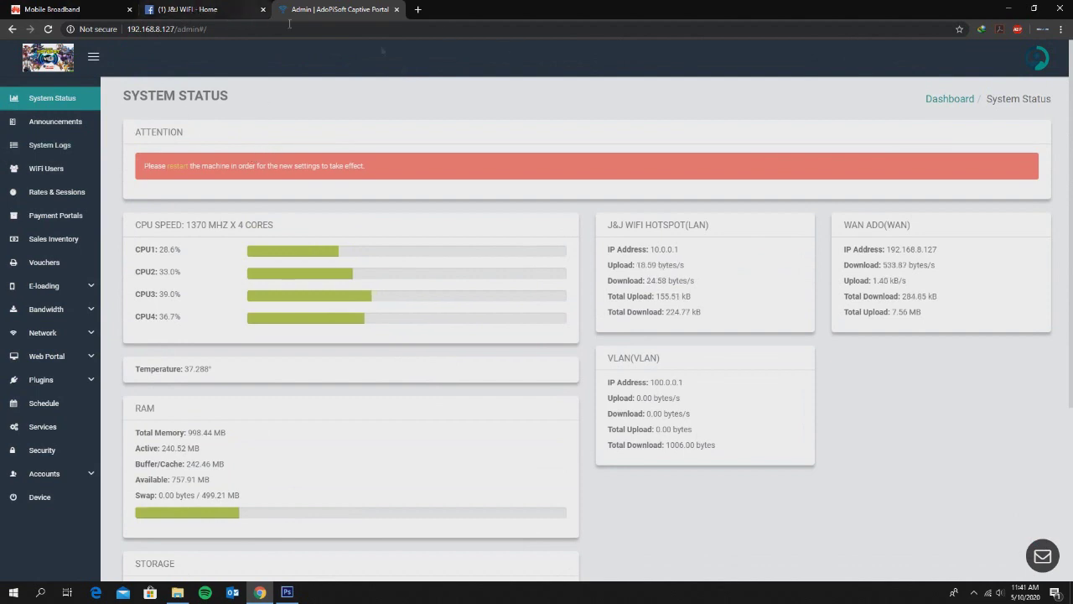
click(991, 591)
click(951, 367)
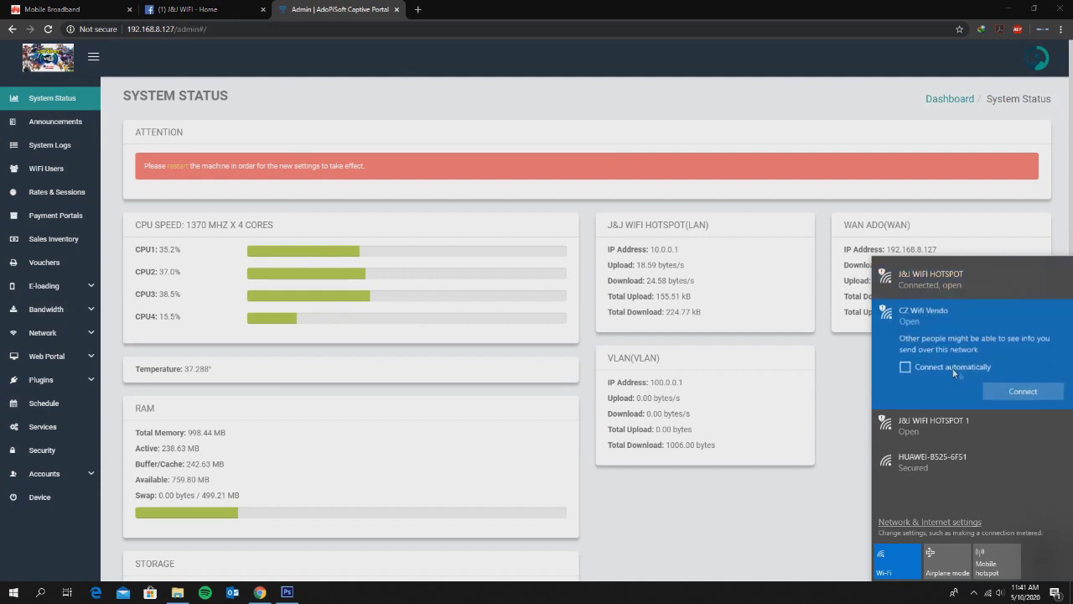
click(1018, 455)
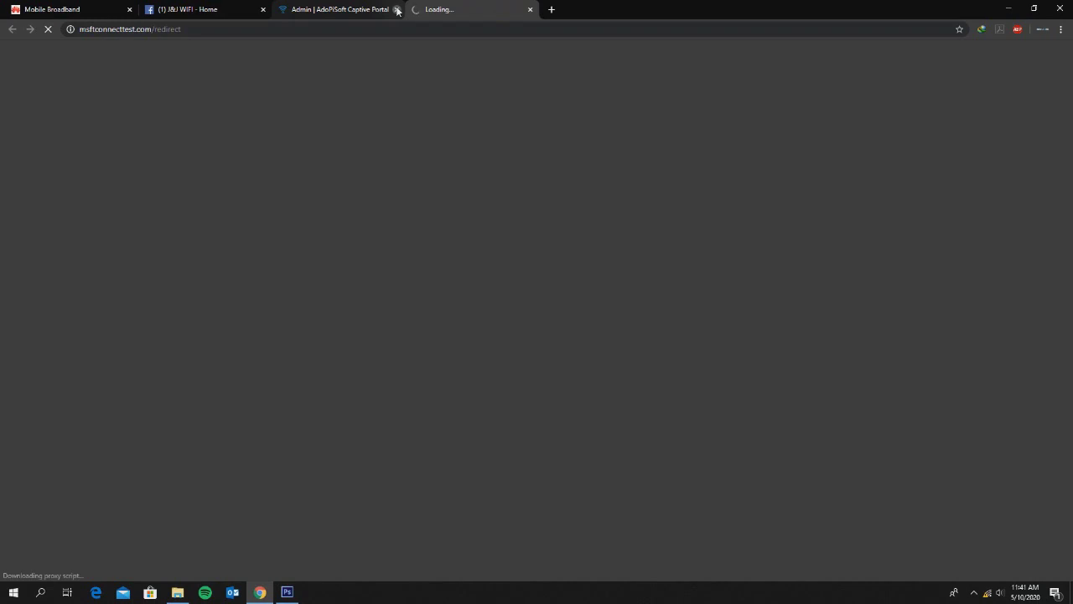
click(396, 10)
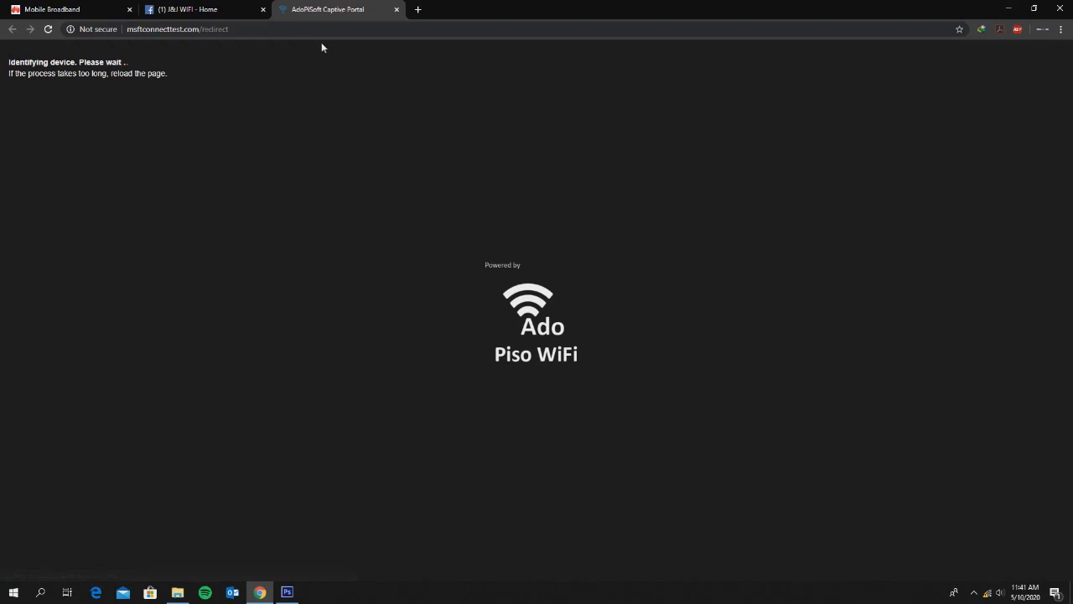
- Load the router address 192.168.8.127 in the browser
scroll(605, 339, down, 2)
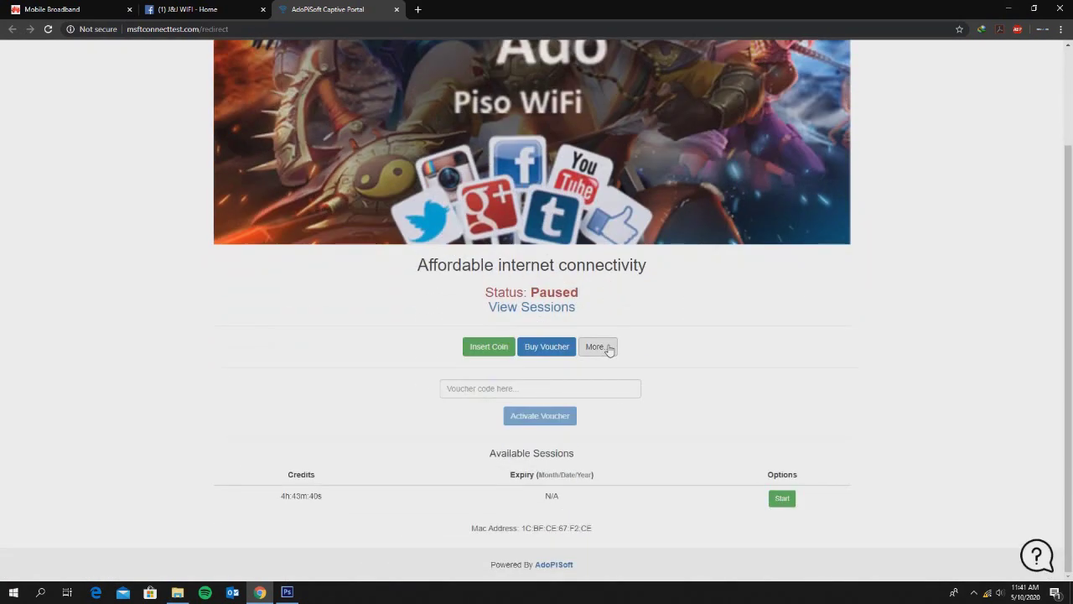
scroll(276, 312, up, 2)
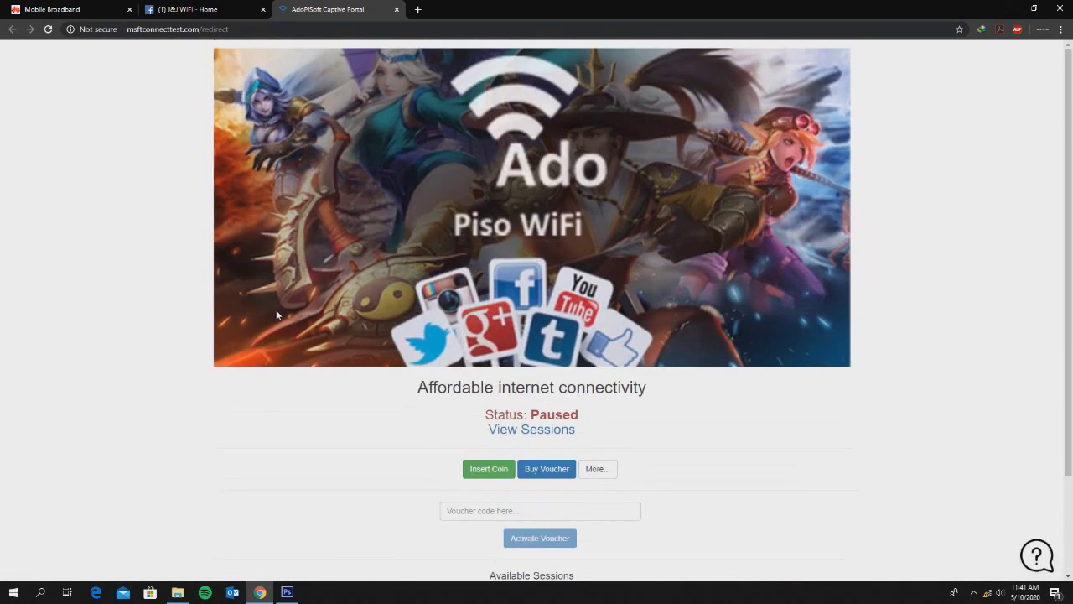
click(261, 32)
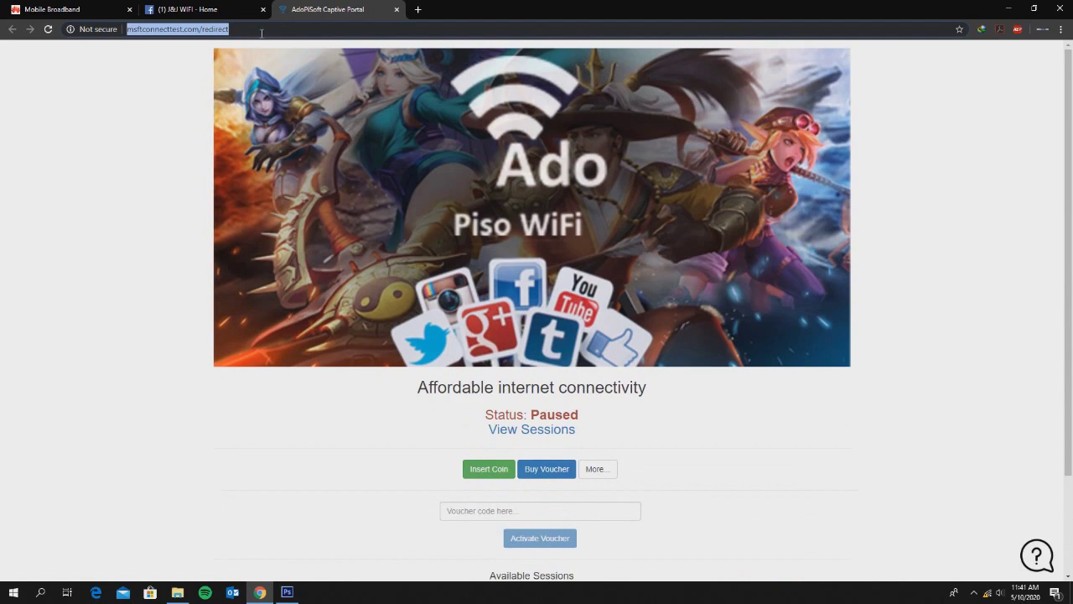
text(192.168.8.1)
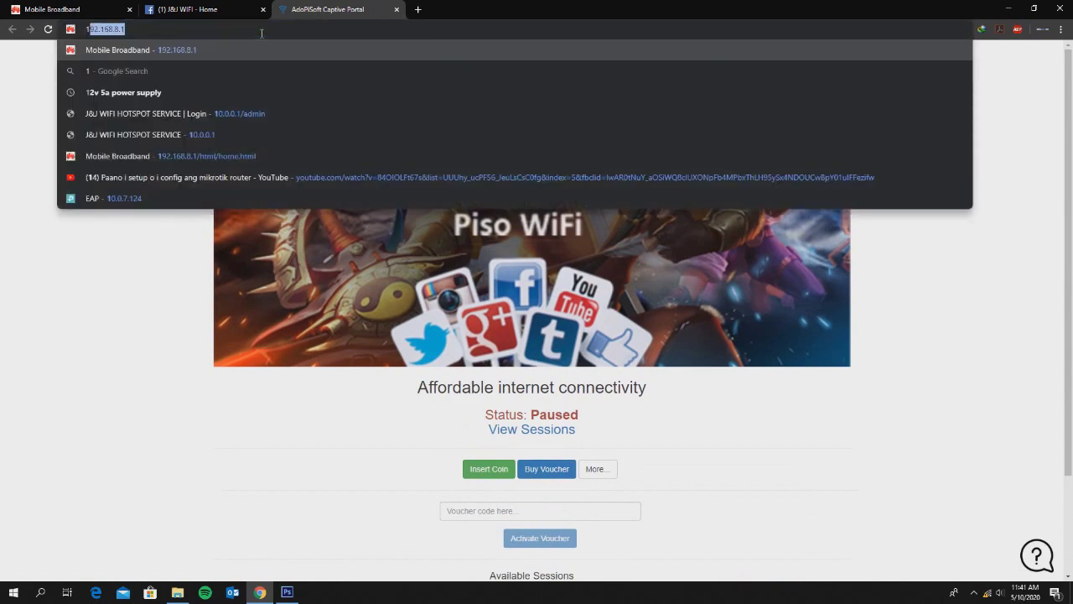
key(Right)
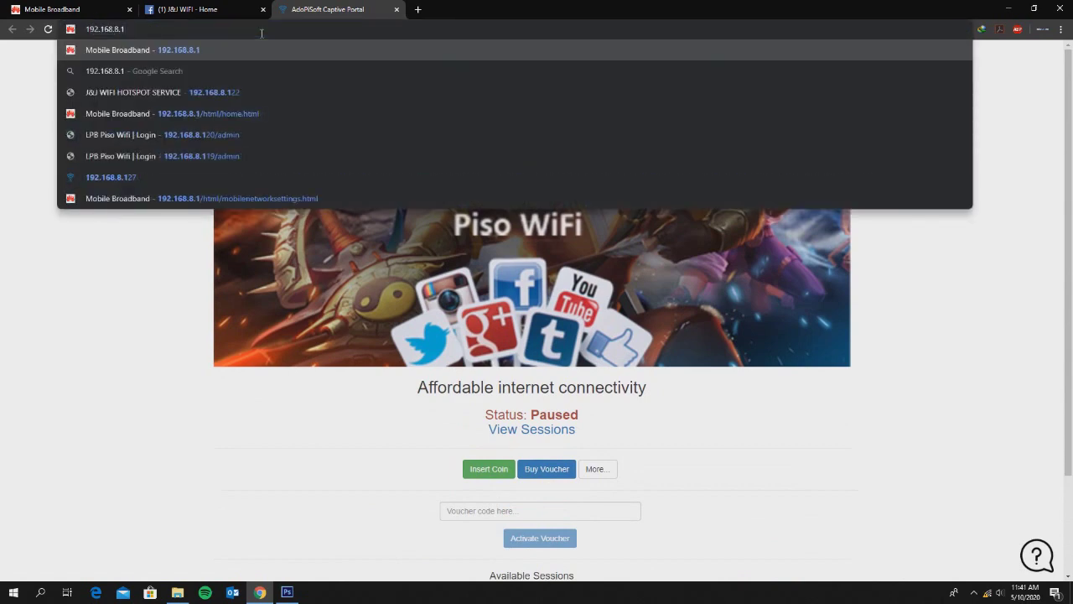
text(27)
key(Return)
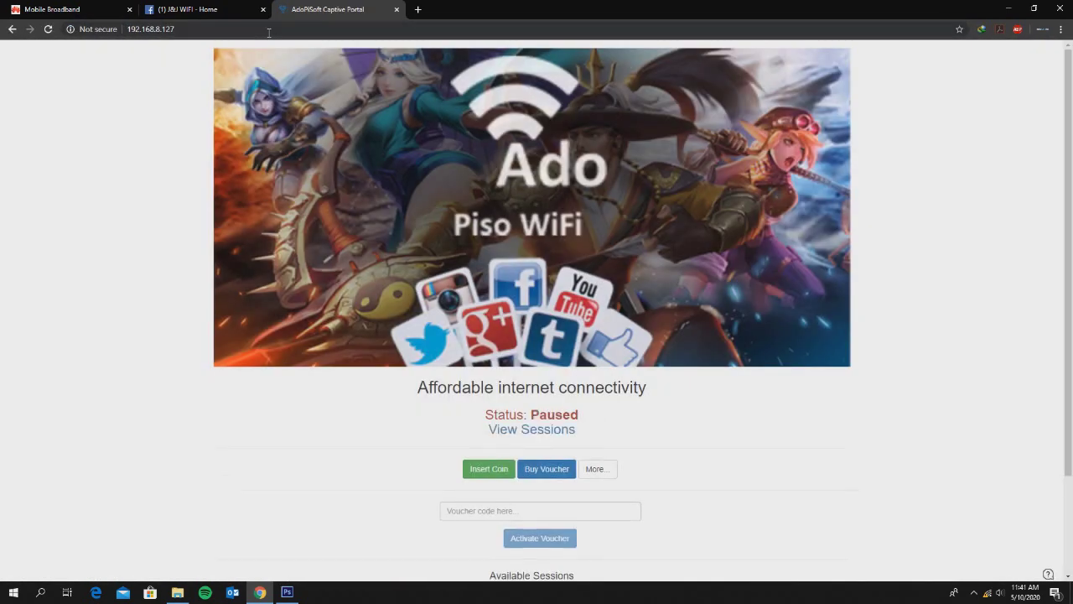
- Go to the portal at 10.0.0.1 and start the paused 4h:43m:40s session, then return to the portal
click(265, 30)
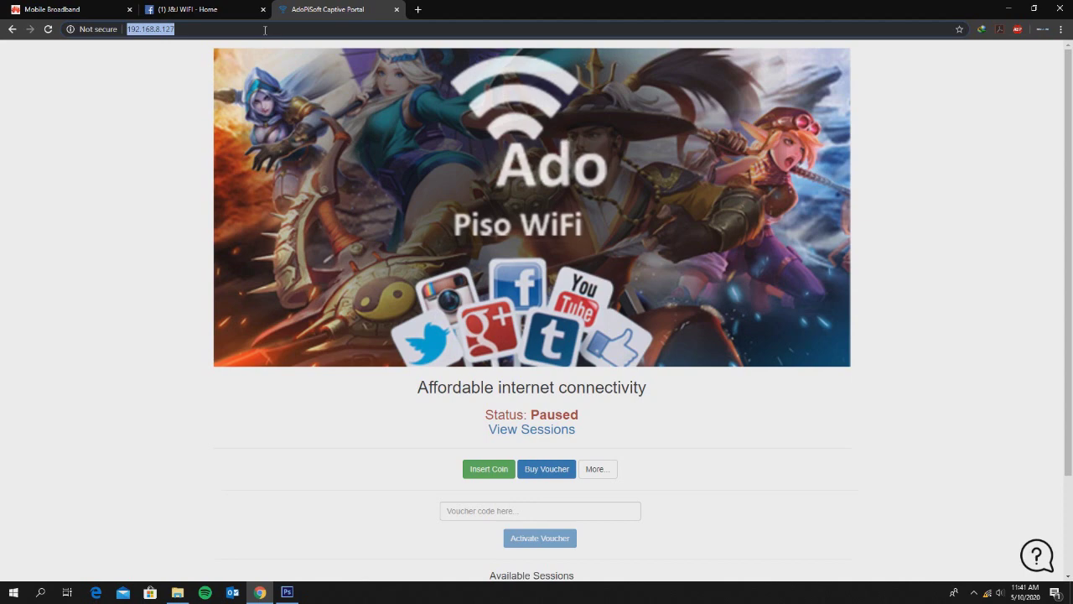
text(10)
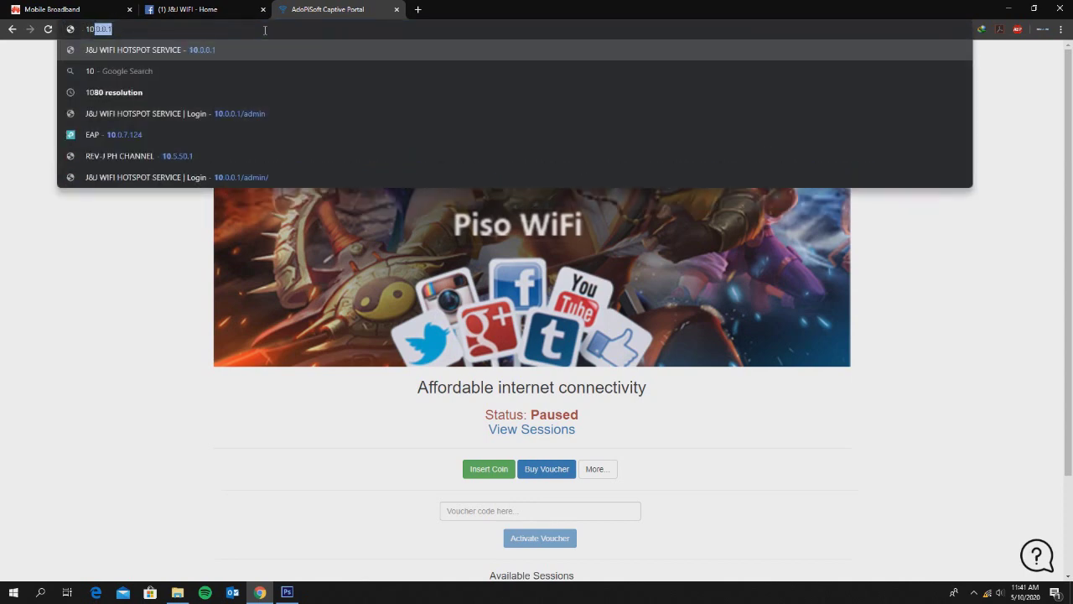
key(Return)
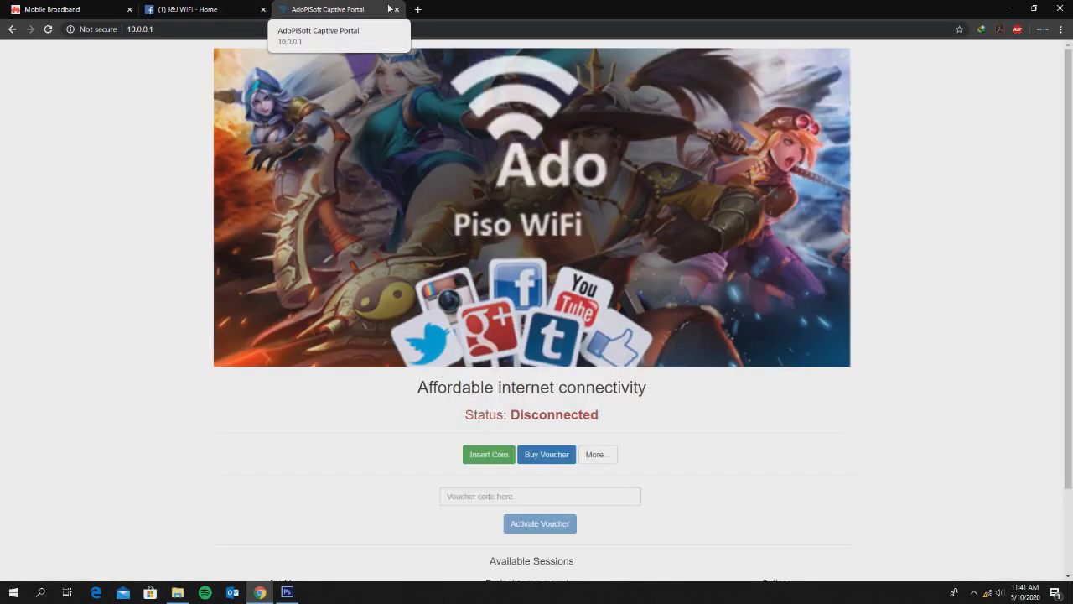
scroll(591, 425, down, 2)
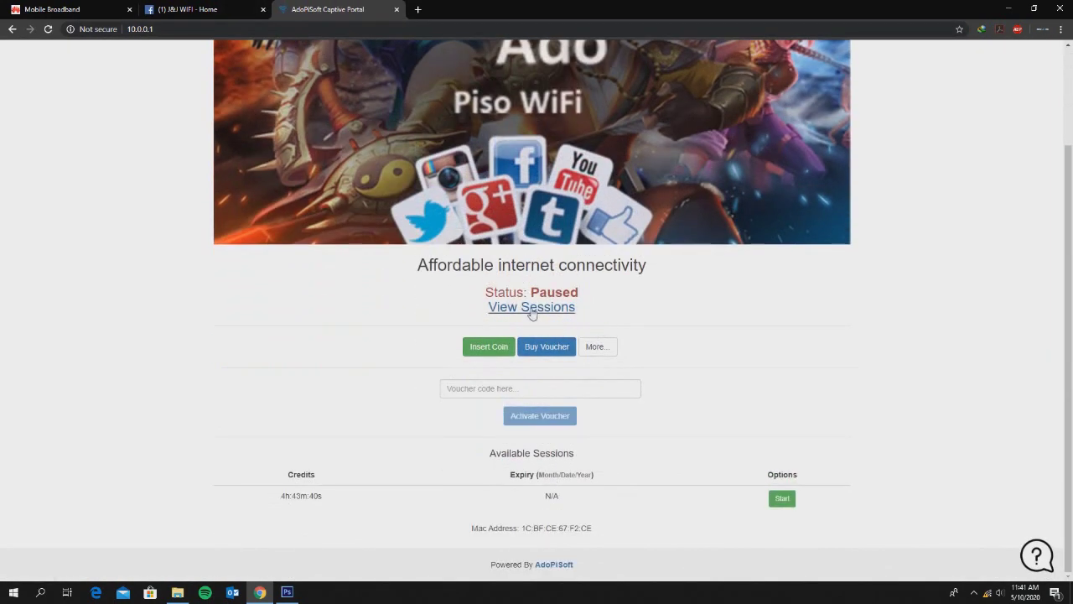
click(531, 309)
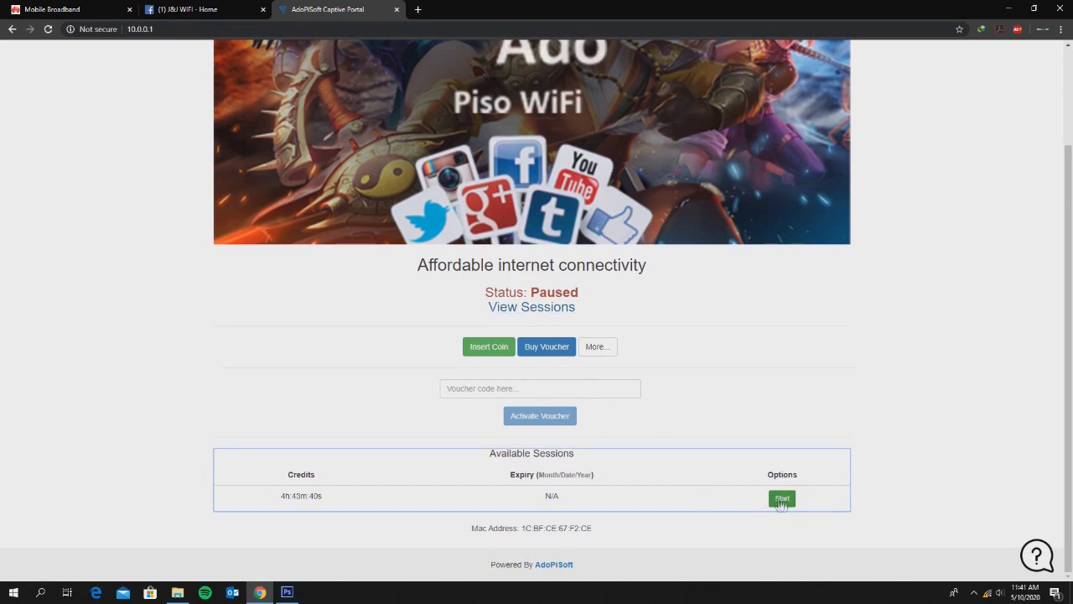
click(782, 501)
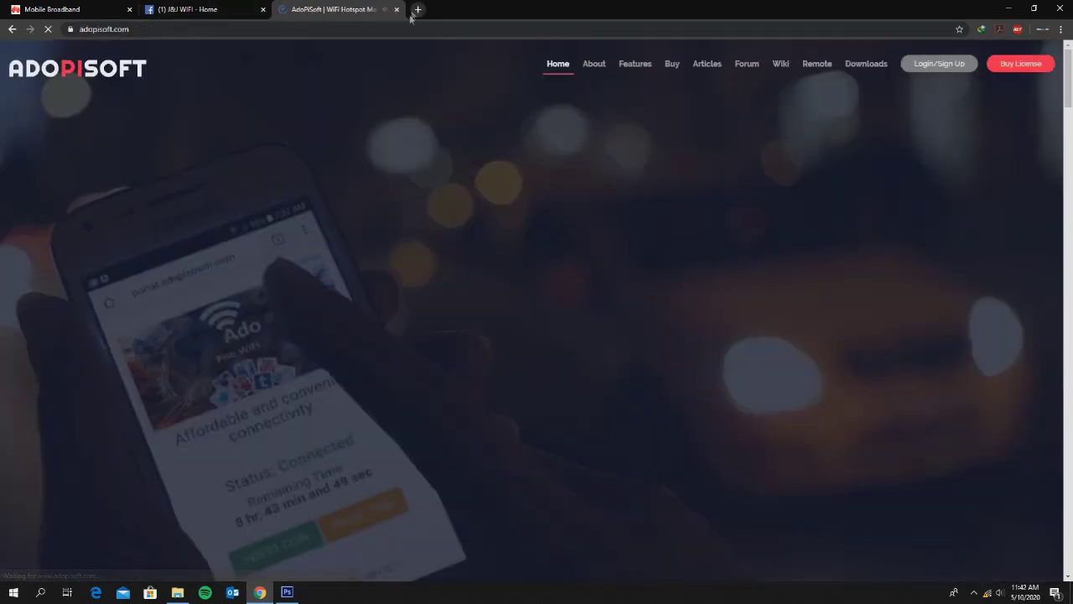
click(13, 29)
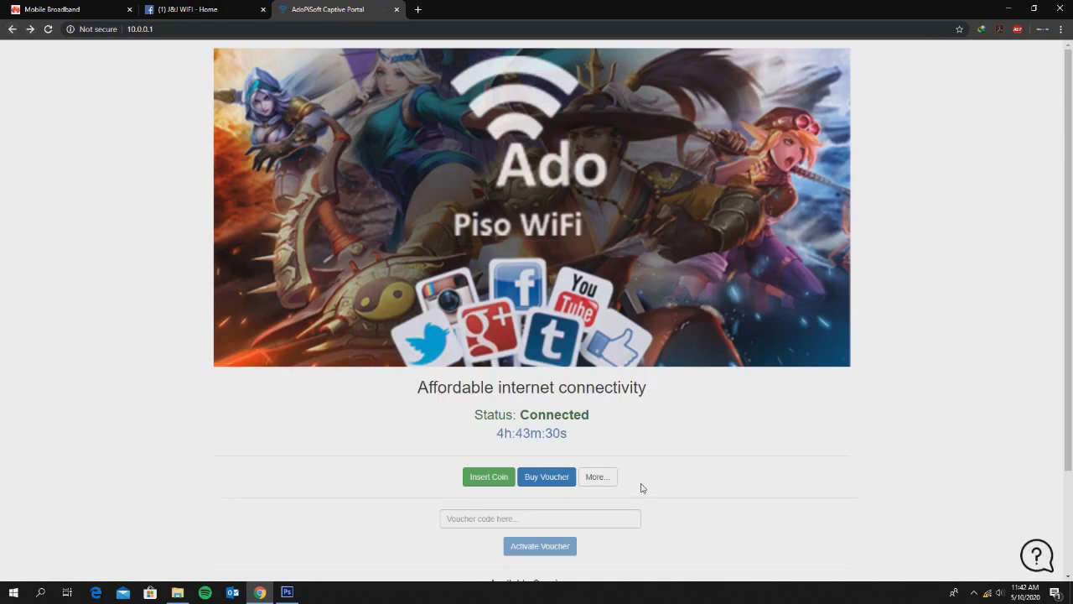
- Pay 2.00 in coins for a 20m:0s session and confirm the transaction summary
click(474, 477)
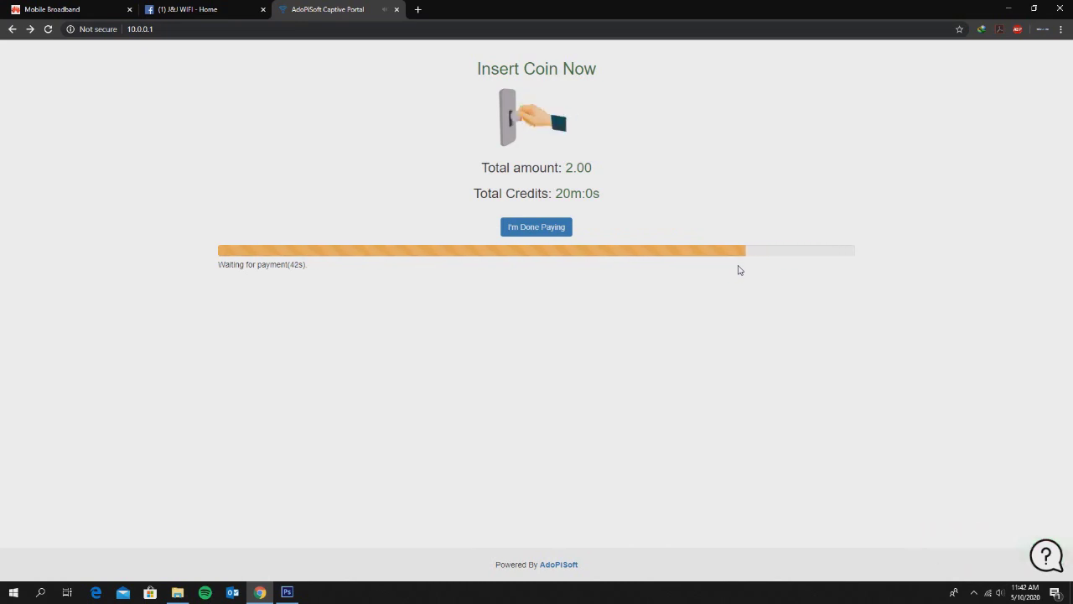
click(543, 228)
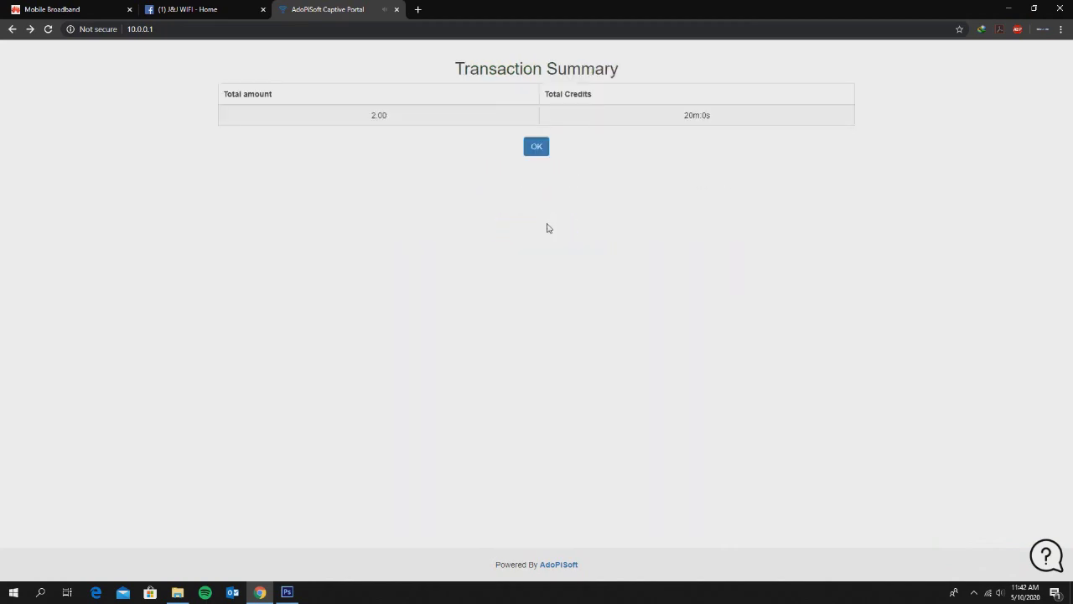
click(537, 152)
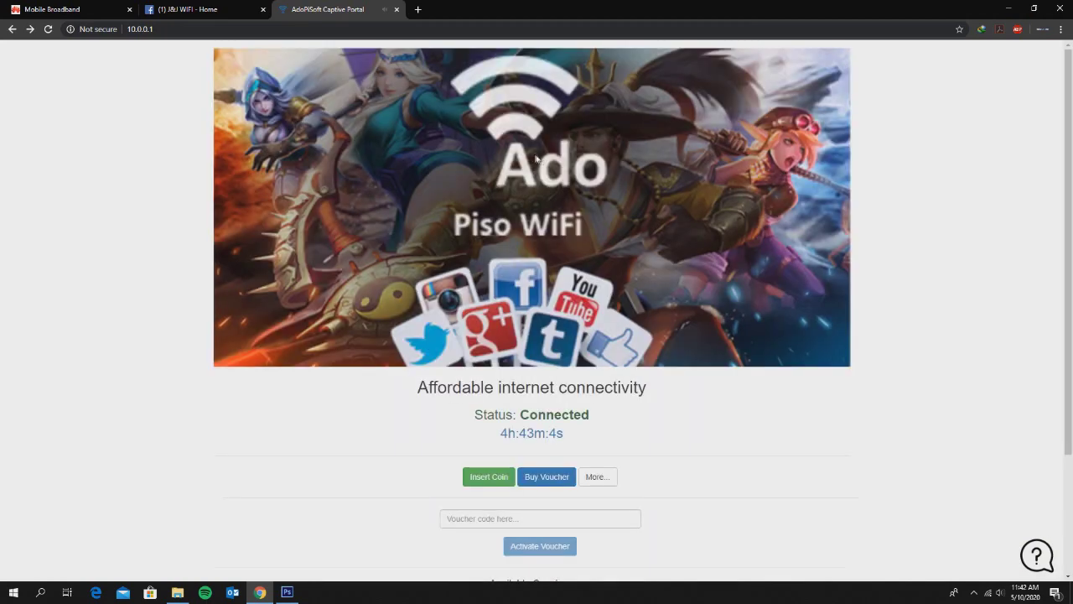
scroll(497, 285, down, 2)
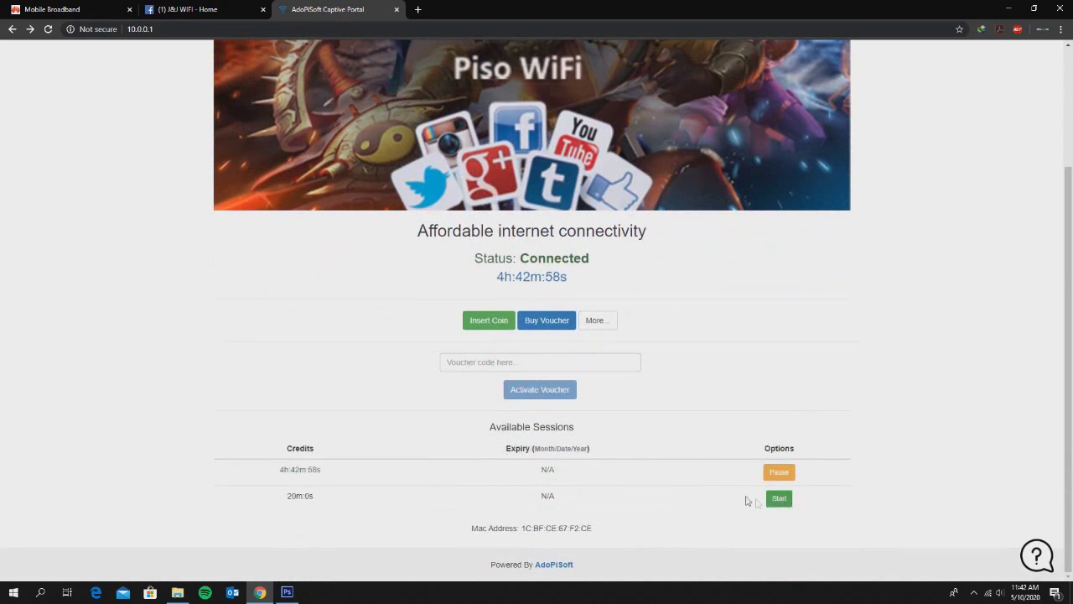
scroll(292, 390, up, 2)
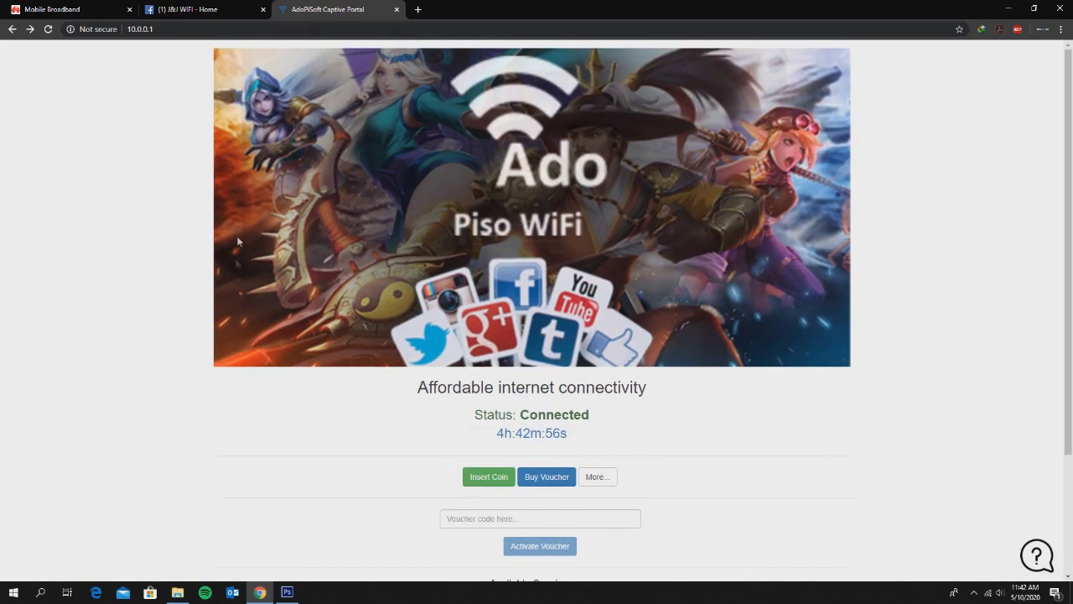
- Select the portal's 10.0.0.1 address in the address bar for editing
click(181, 10)
click(355, 10)
click(342, 29)
click(345, 35)
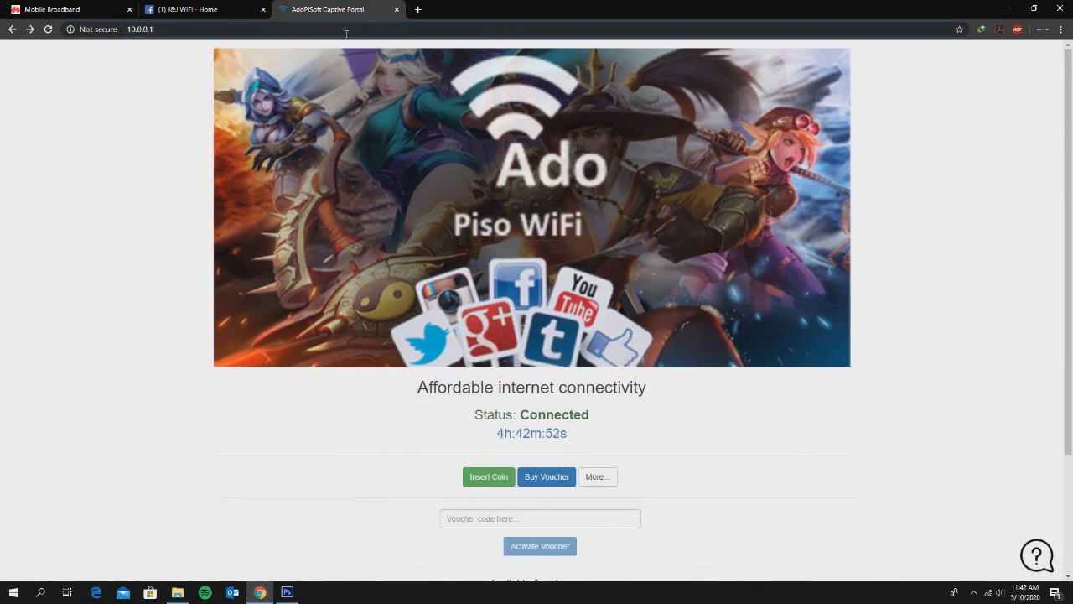
- Load the admin dashboard at 10.0.0.1/admin and go to System Logs
text(/admin)
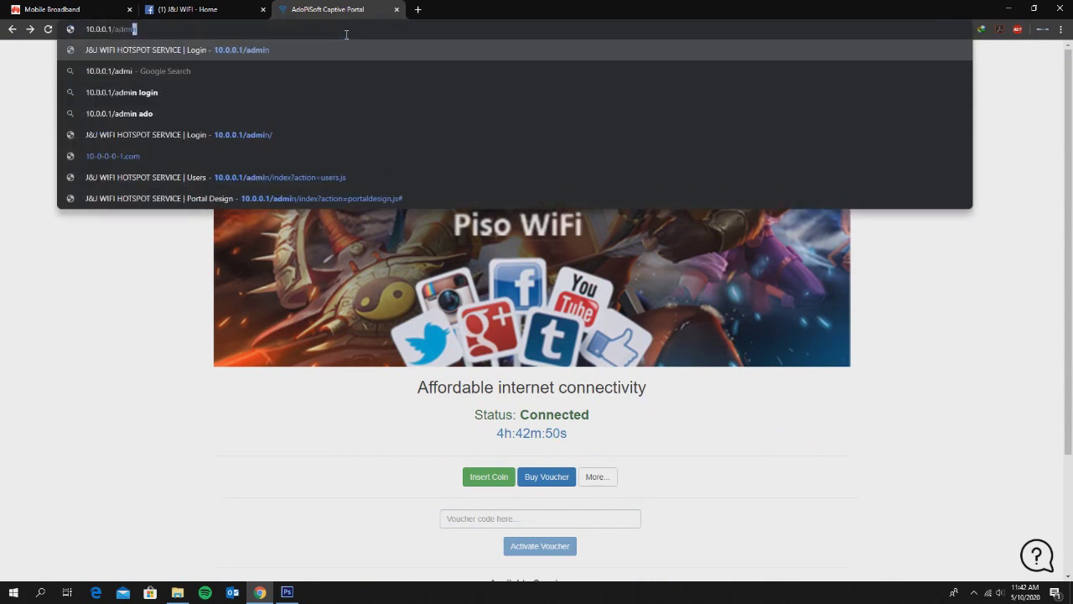
key(Return)
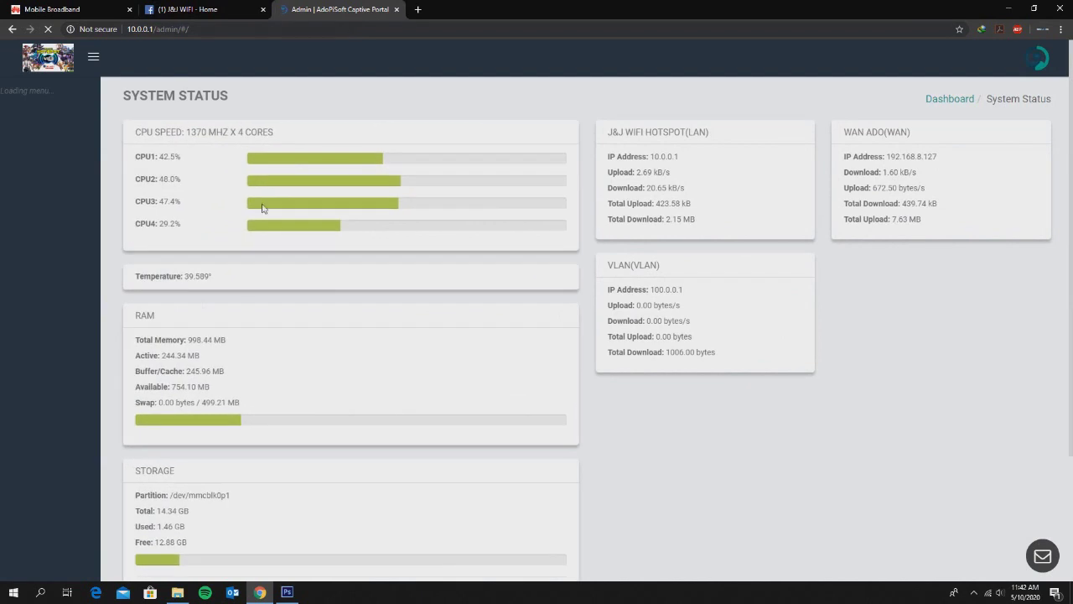
scroll(549, 378, down, 2)
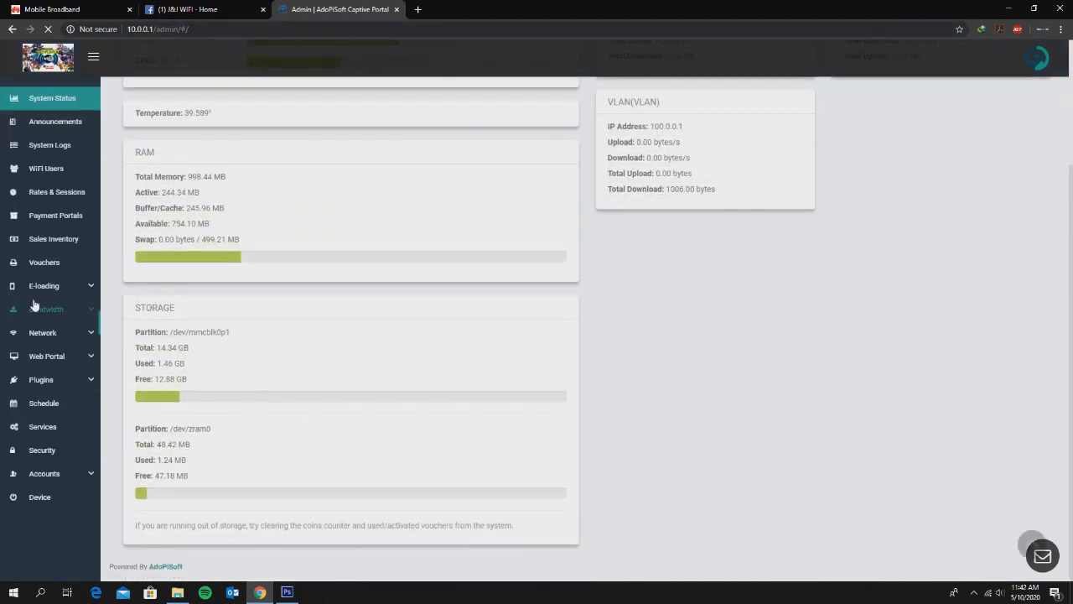
scroll(33, 304, up, 2)
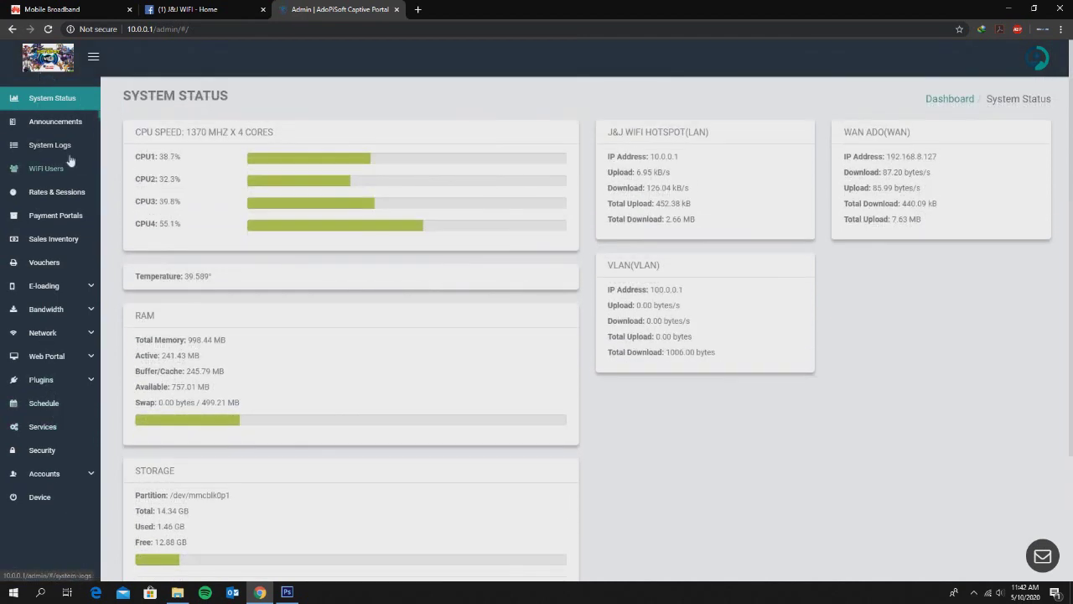
click(60, 146)
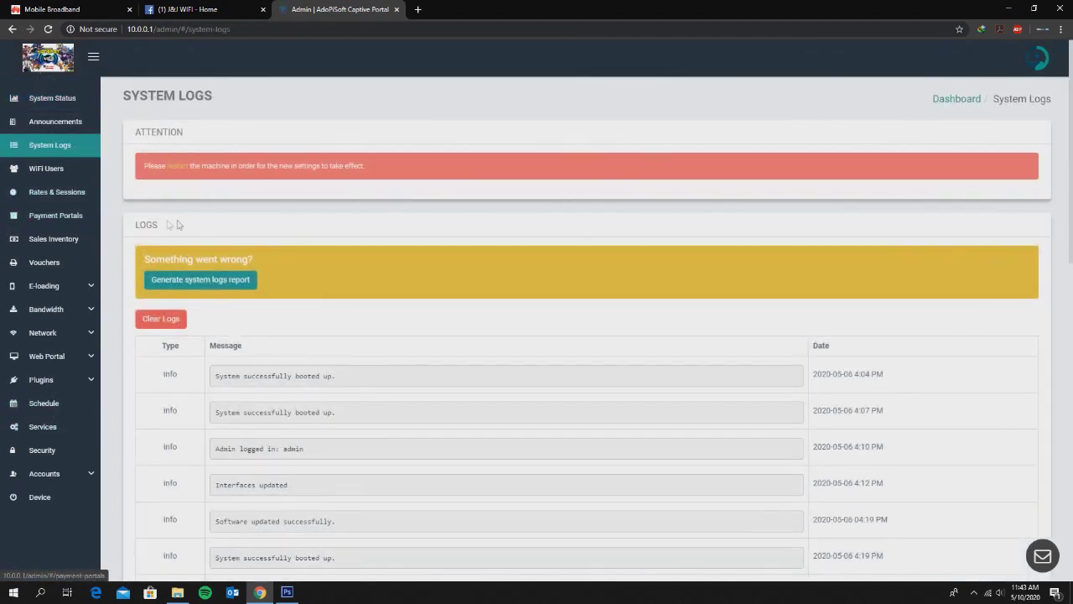